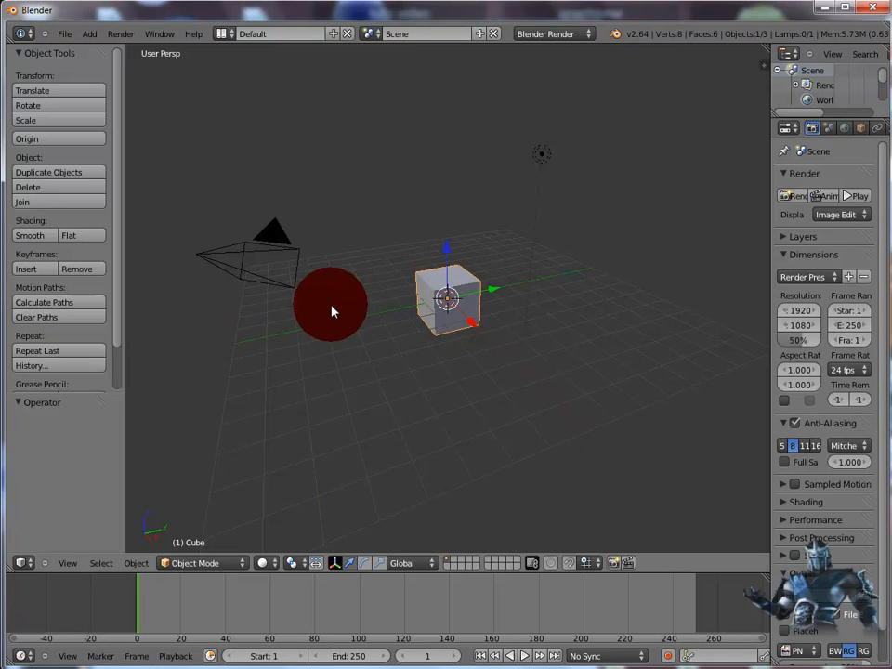
Step: Delete the default cube and add a text object at the scene's origin
right_click(468, 308)
key(x)
click(468, 307)
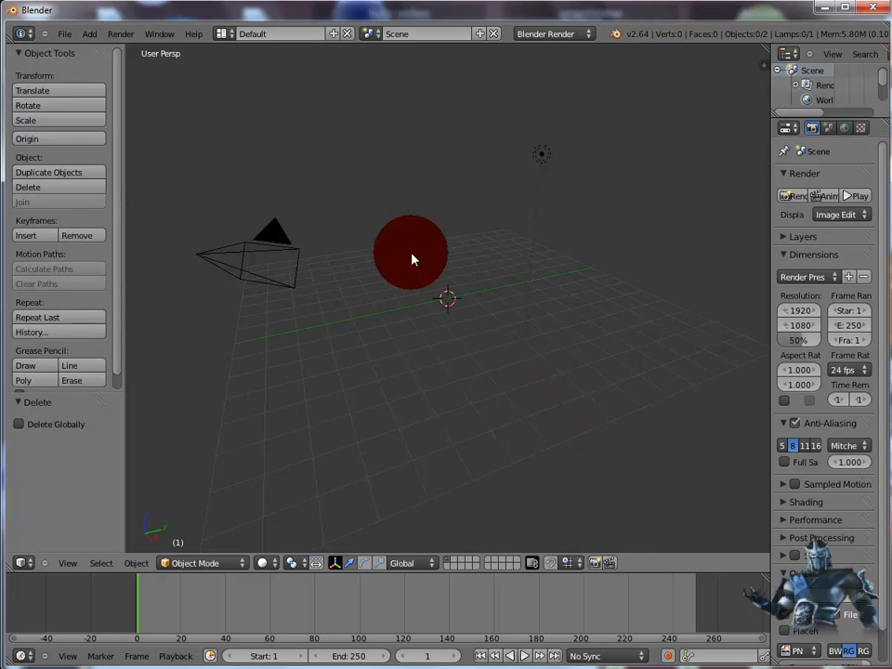
click(89, 34)
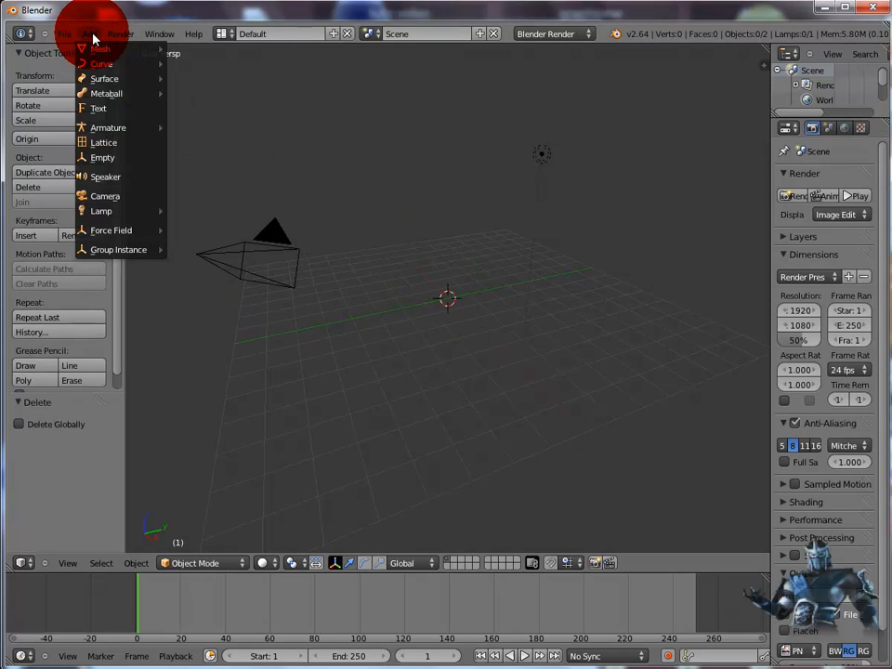
click(102, 109)
middle_drag(237, 183, 595, 414)
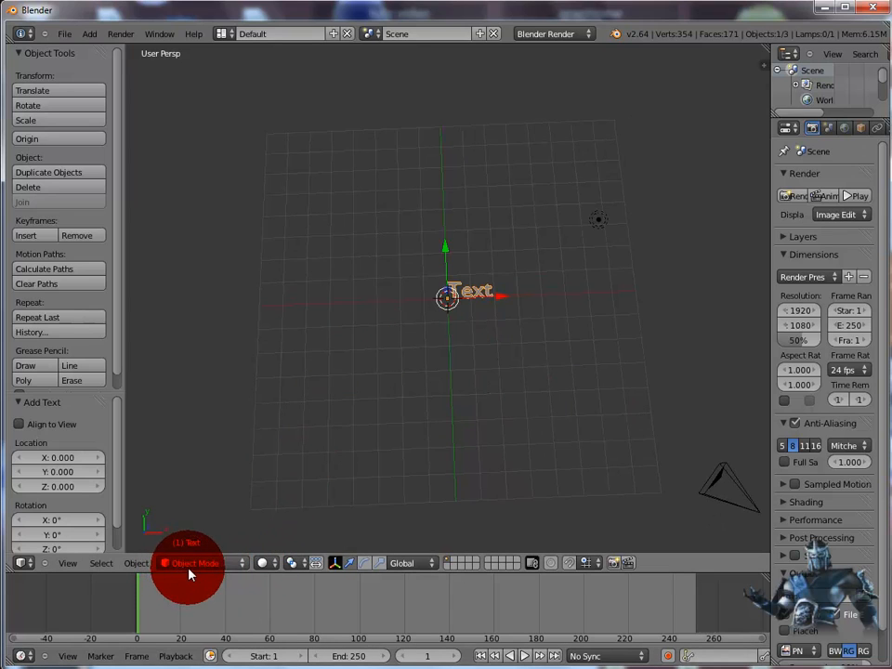
Step: Replace the text object's wording with "pouzolles" and shift it about 0.03 units along negative X in Object Mode
click(240, 563)
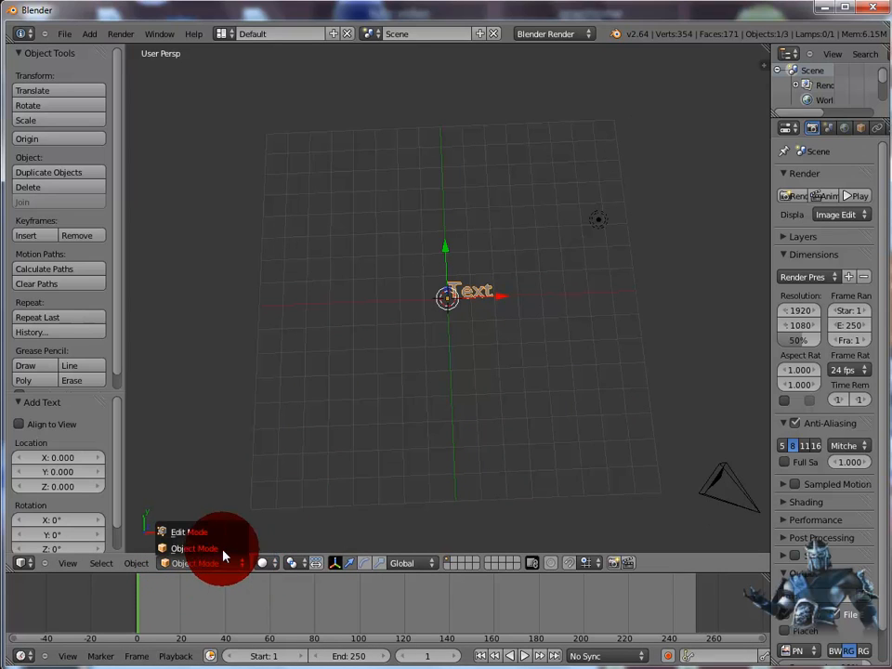
click(215, 534)
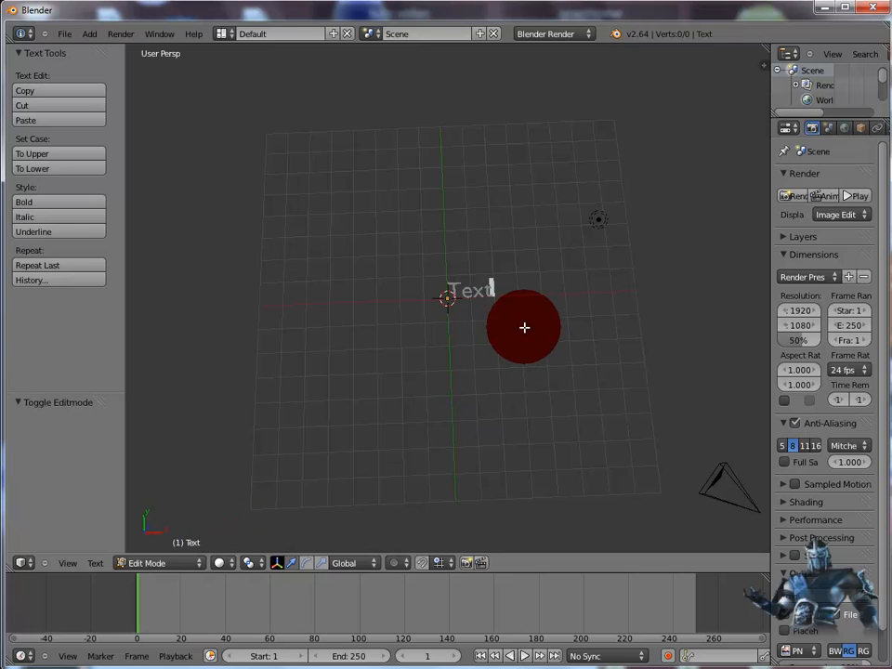
key(BackSpace)
key(BackSpace)
key(BackSpace)
key(BackSpace)
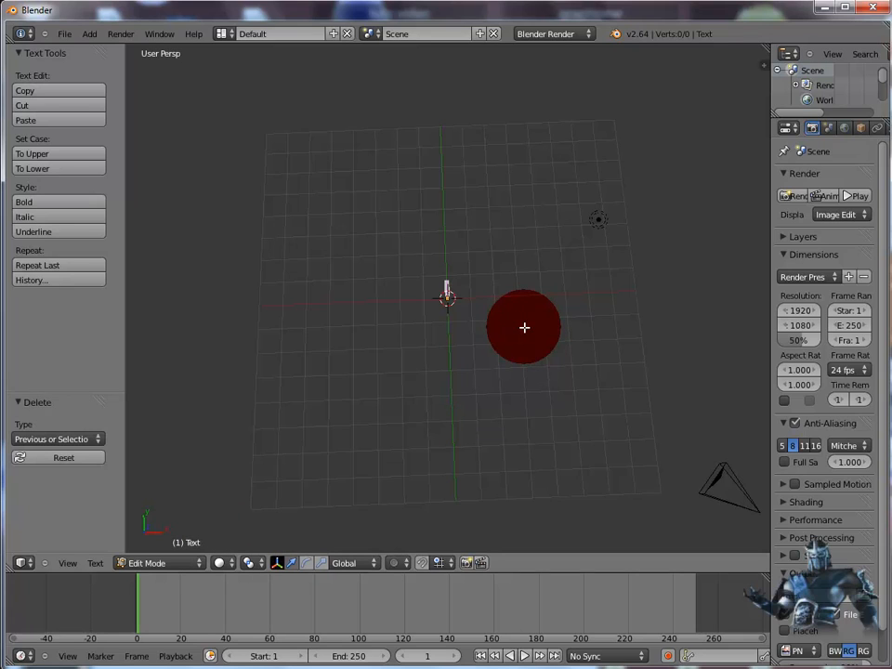
text(o)
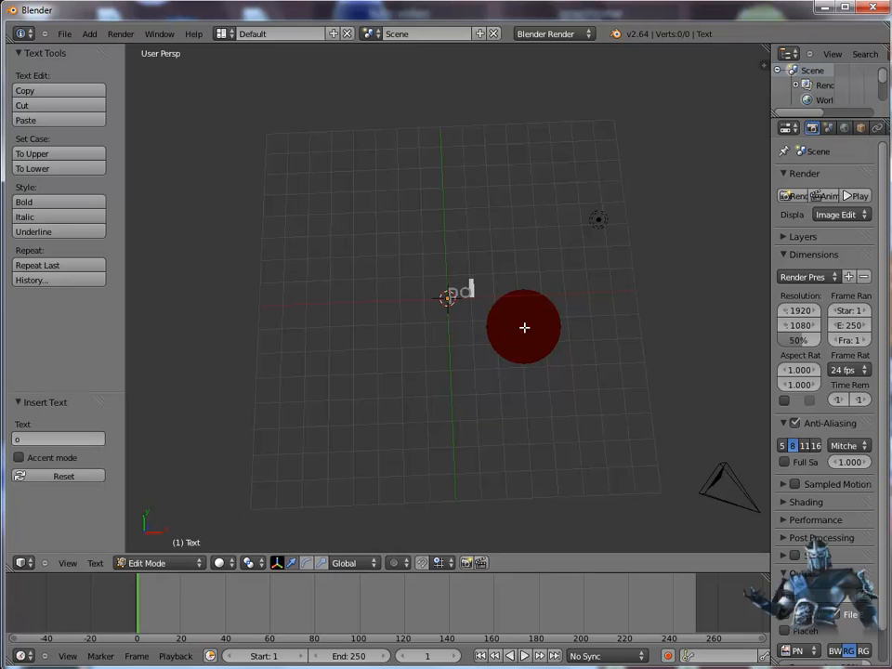
text(lles)
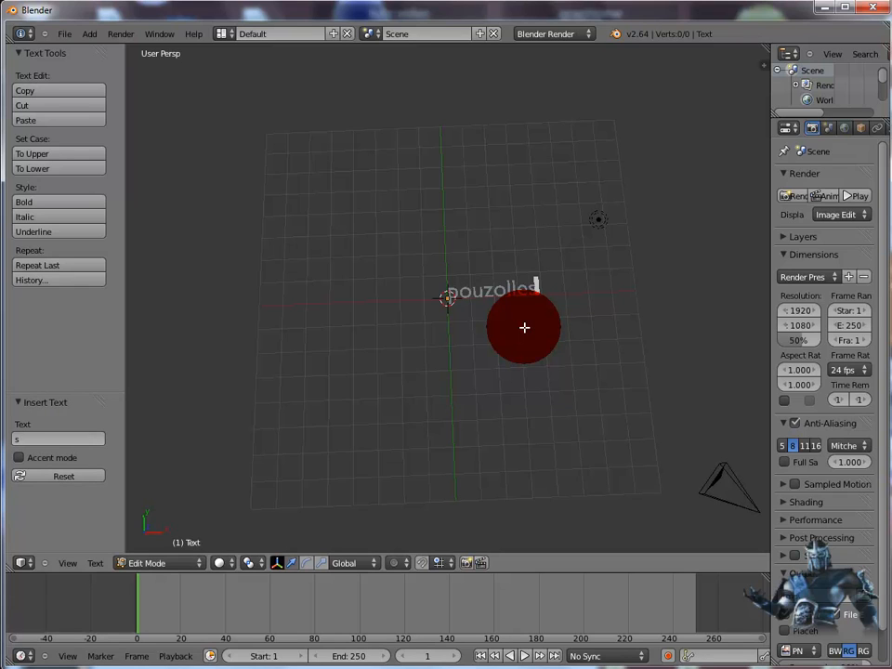
scroll(524, 327, up, 5)
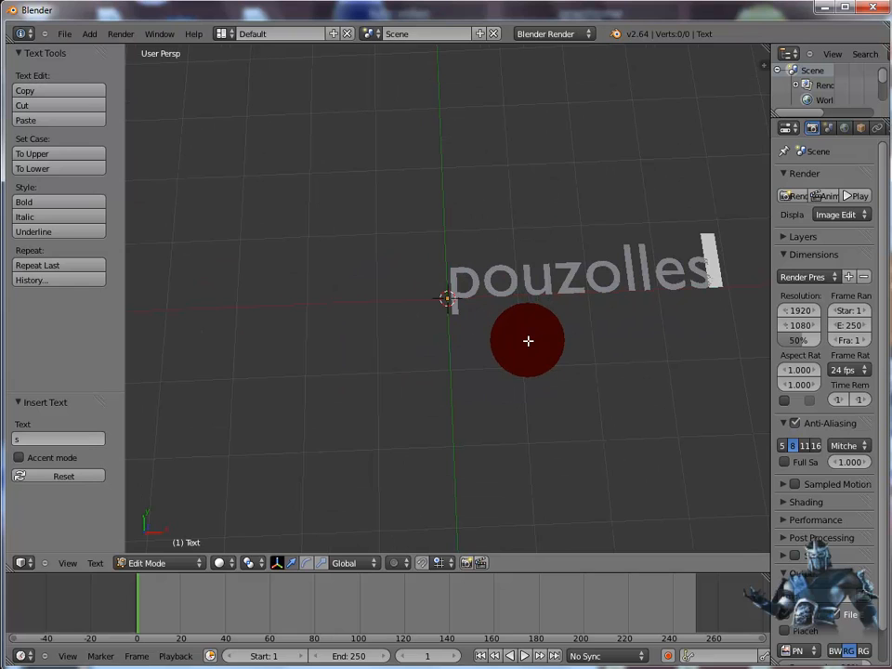
shift+middle_drag(528, 341, 427, 330)
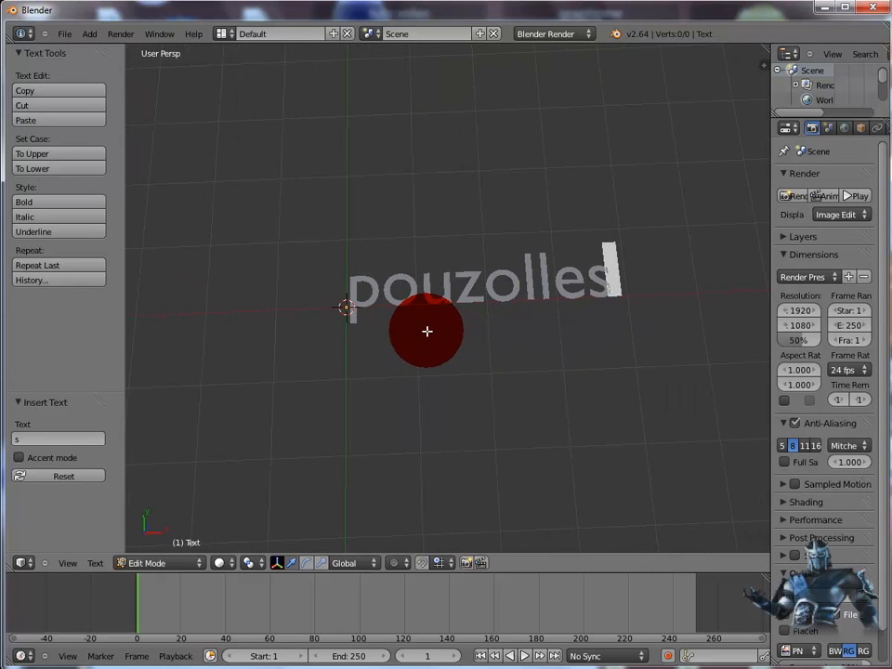
click(200, 564)
click(195, 549)
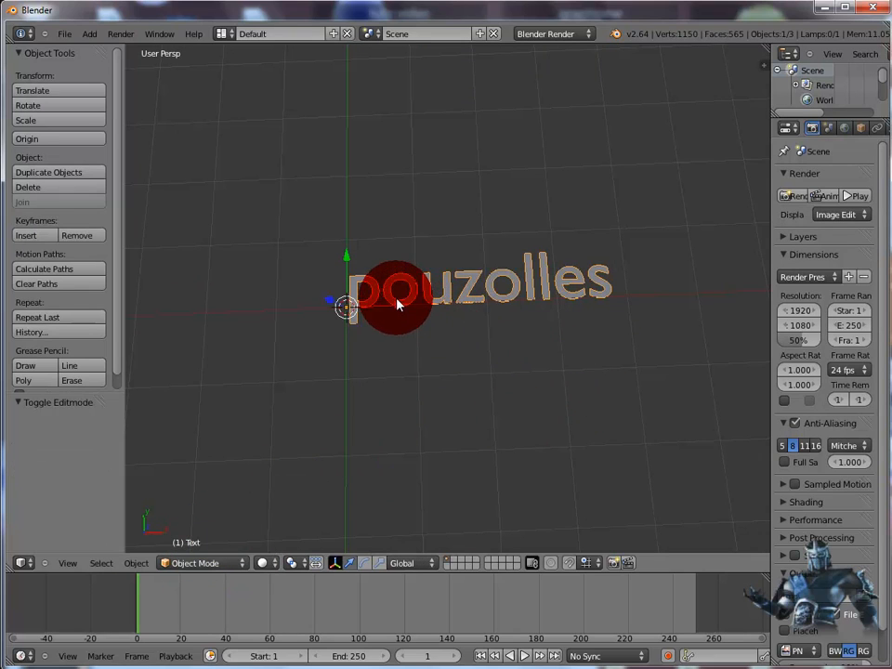
mouse_move(398, 302)
mouse_down()
mouse_move(410, 306)
mouse_move(400, 310)
mouse_up()
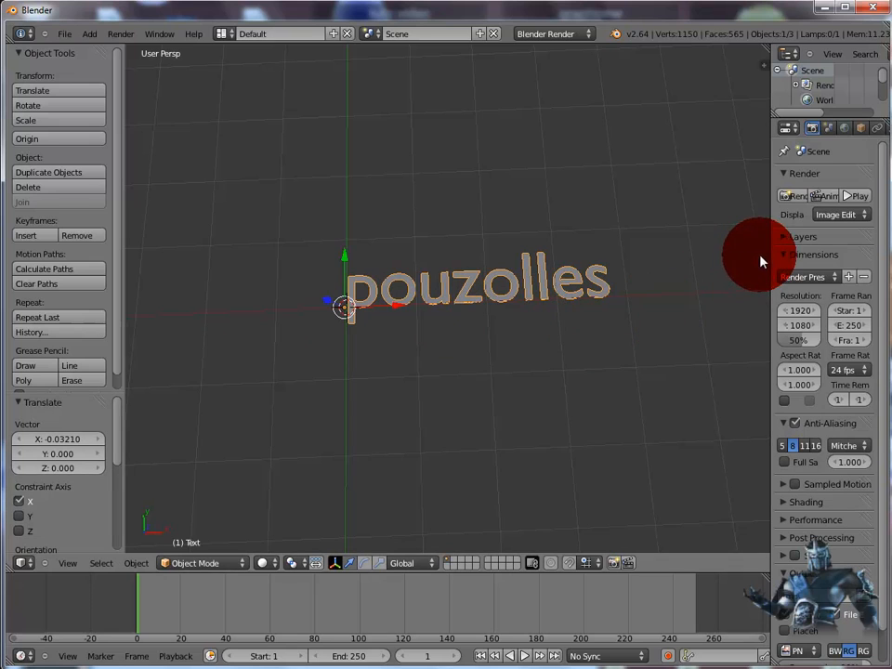
Step: Set the text's extrusion to 0.051 and render a still image to check its thickness
drag(767, 249, 686, 251)
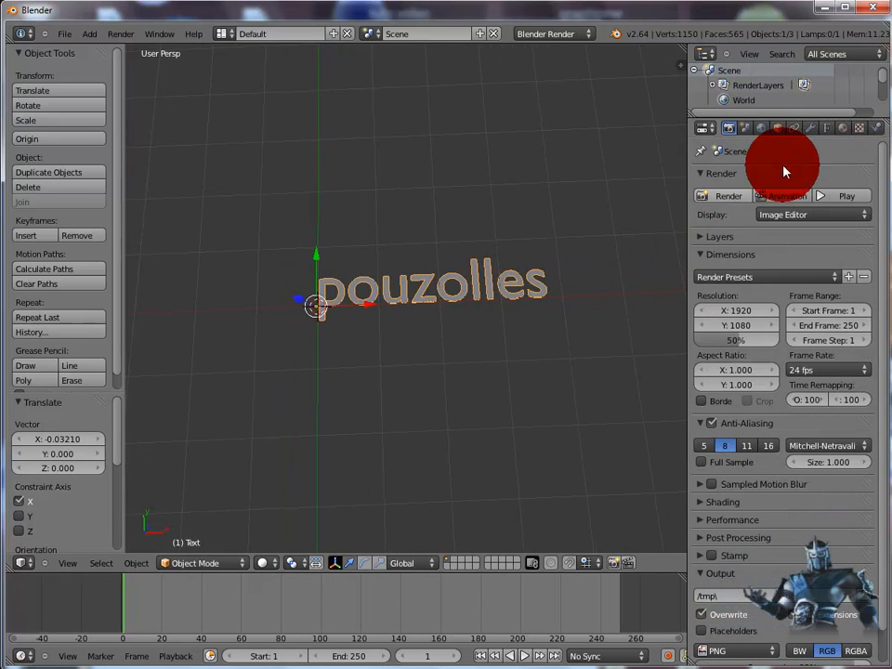
click(827, 128)
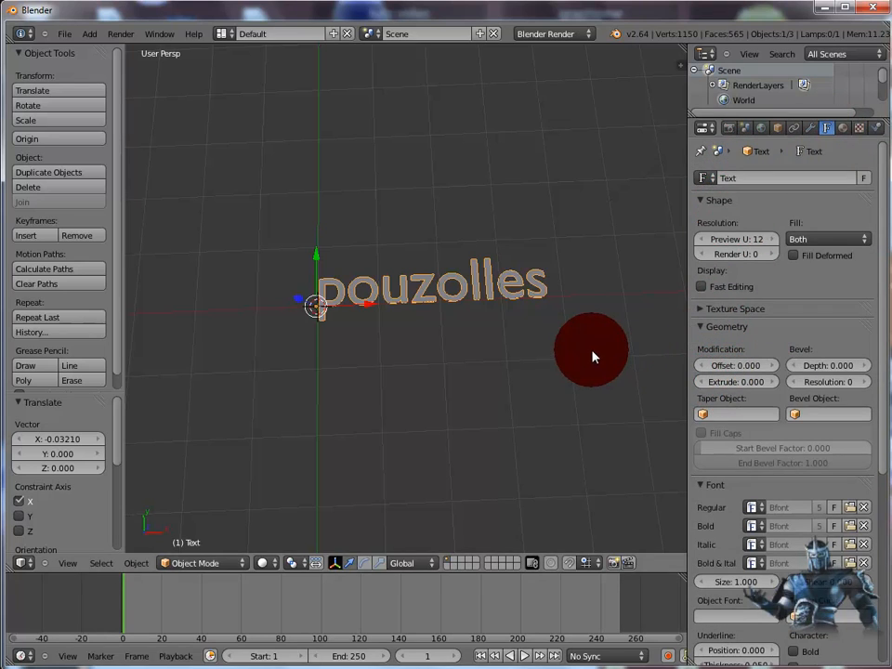
middle_drag(593, 355, 585, 260)
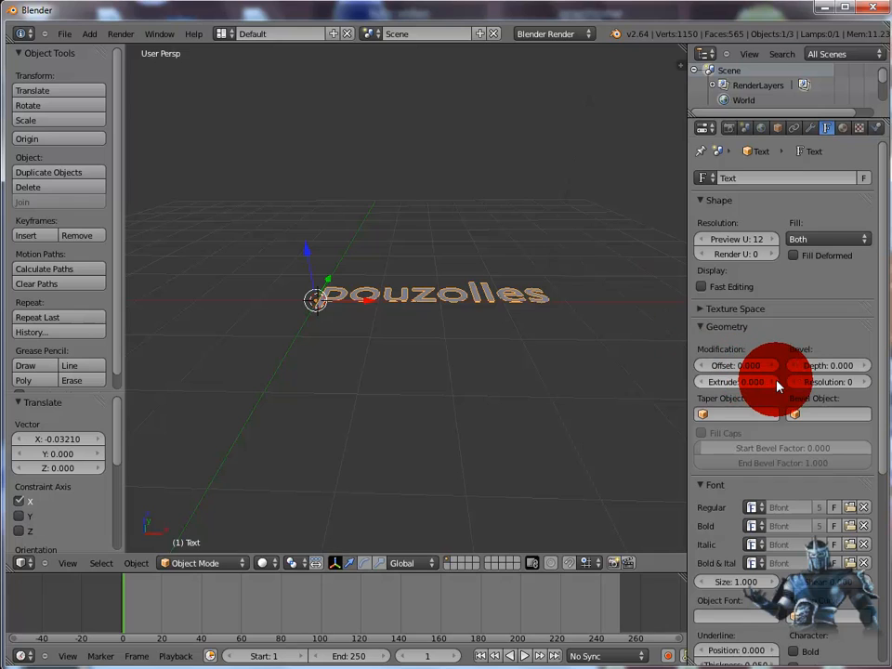
drag(769, 387, 765, 386)
middle_drag(610, 305, 609, 354)
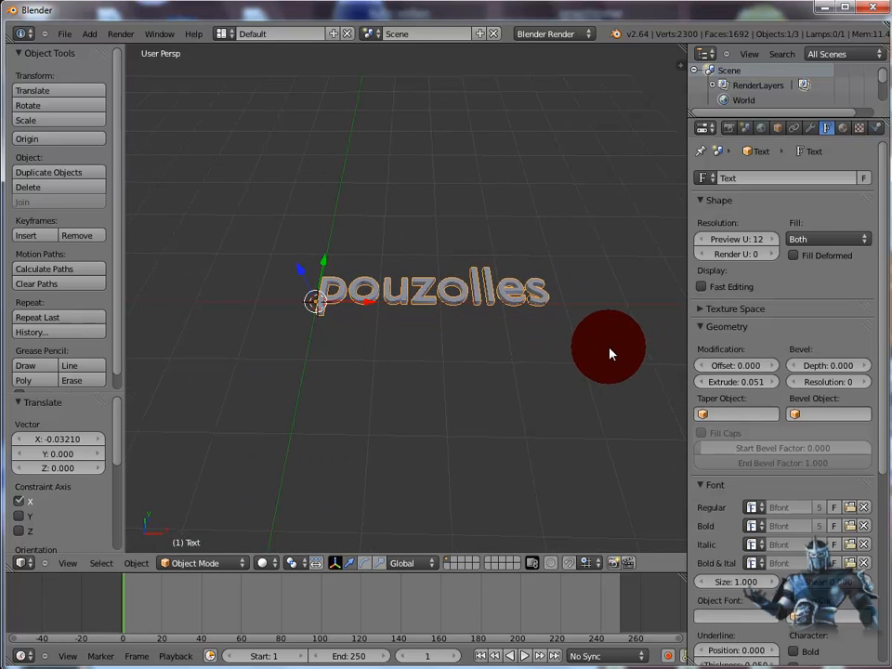
key(F12)
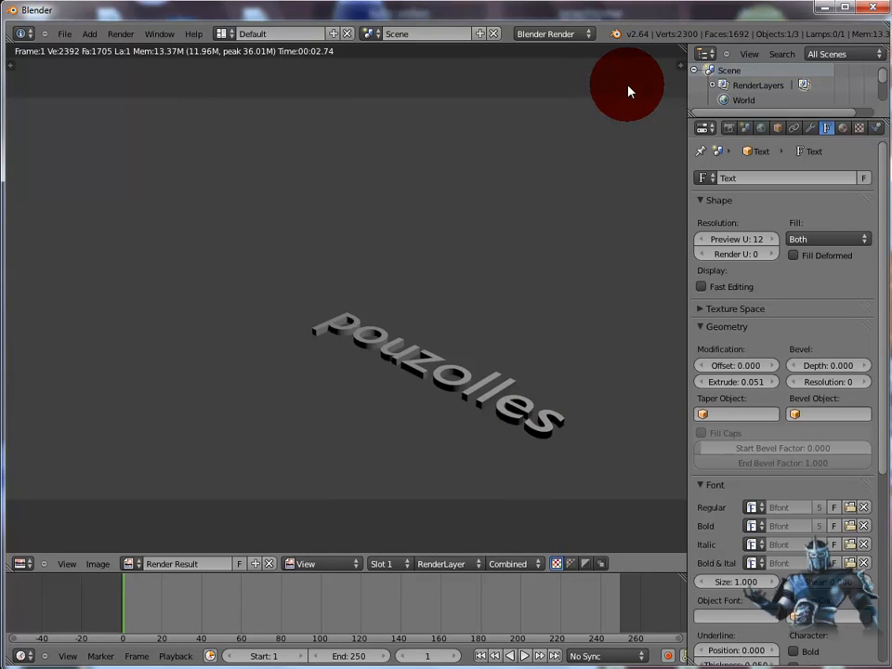
key(Escape)
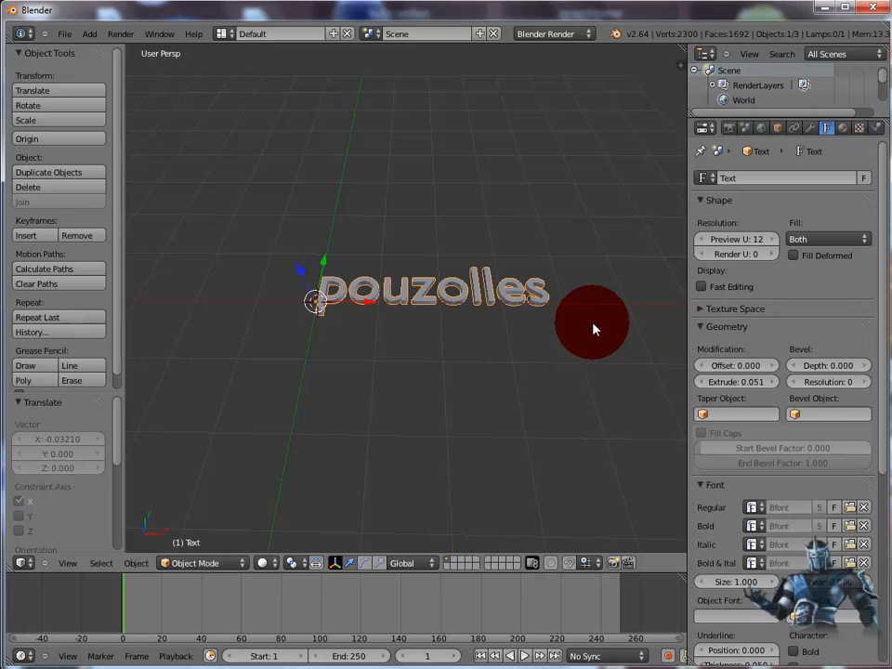
Step: Give the text a new material with a blue diffuse colour (R 0.160, G 0.233, B 0.800) and a light cyan specular colour
click(843, 128)
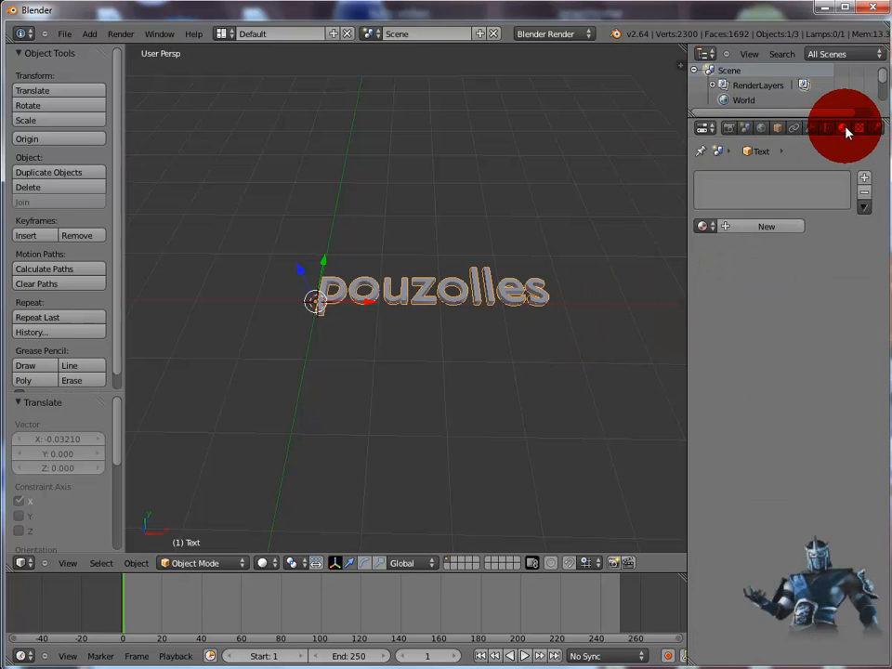
click(753, 228)
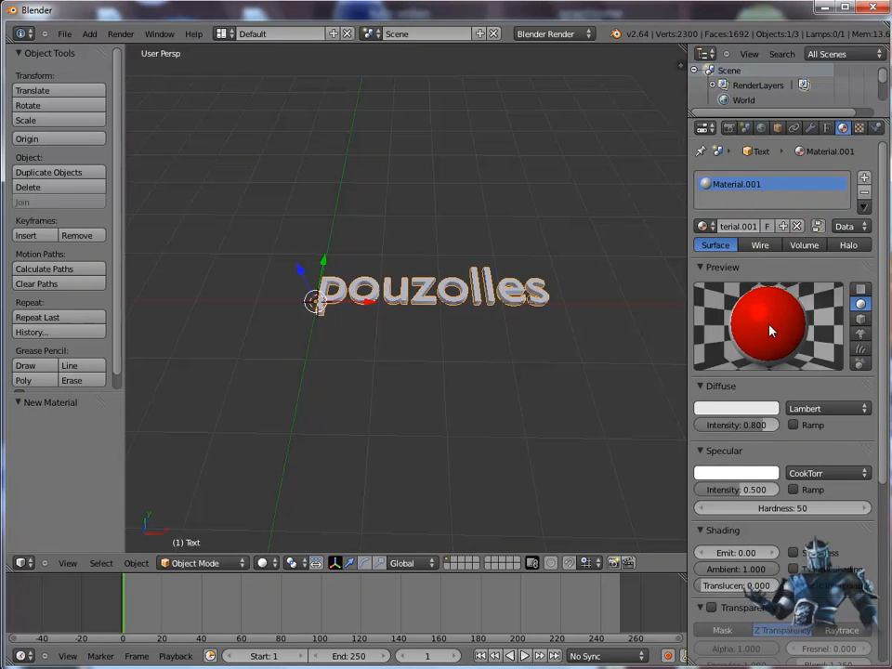
click(739, 406)
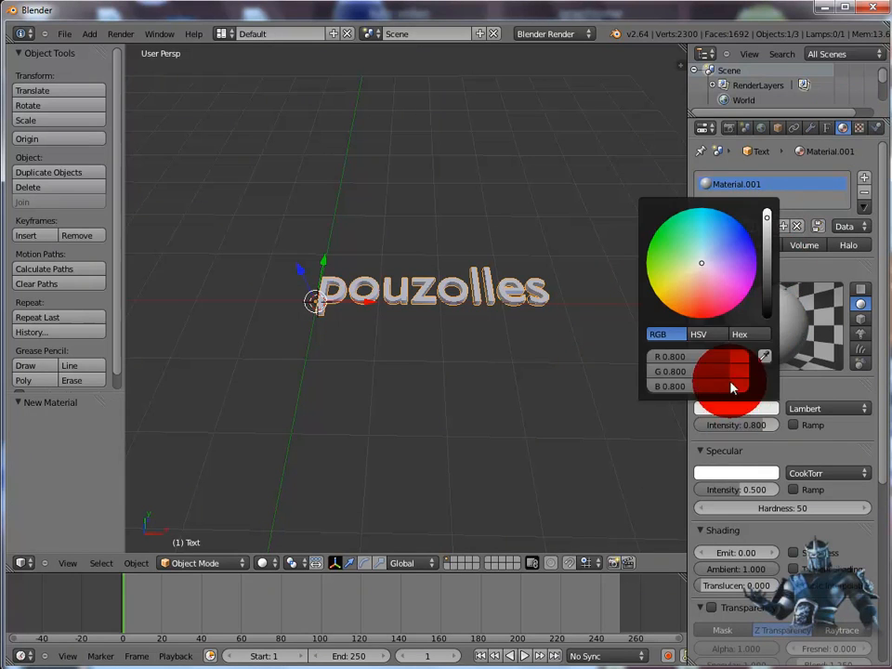
click(739, 243)
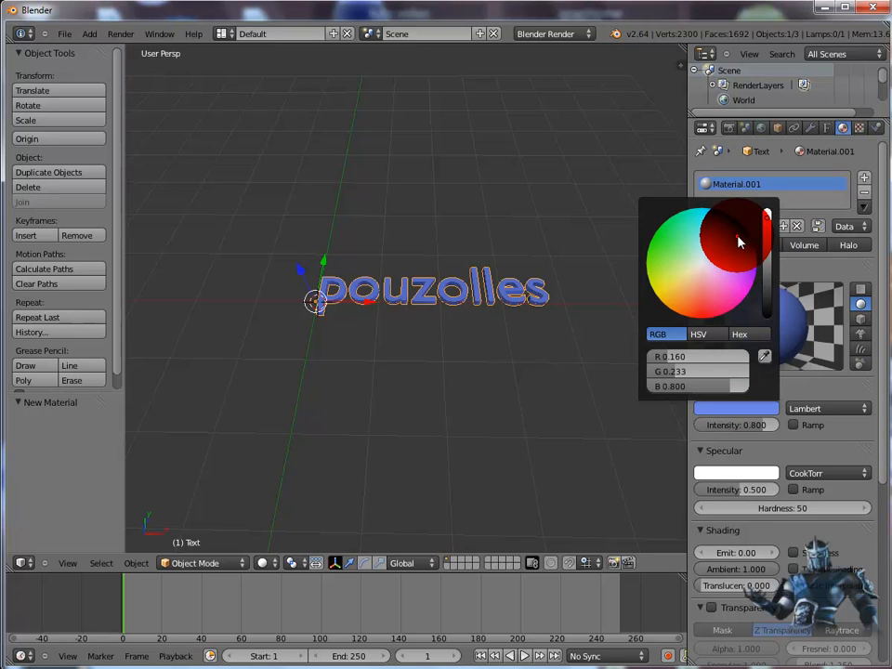
click(804, 391)
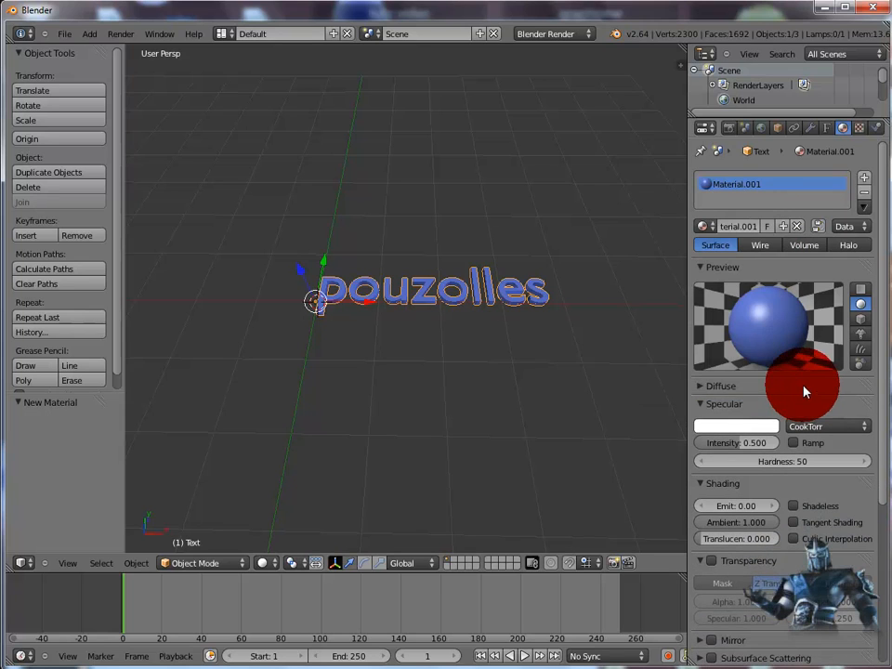
click(722, 429)
drag(709, 245, 710, 236)
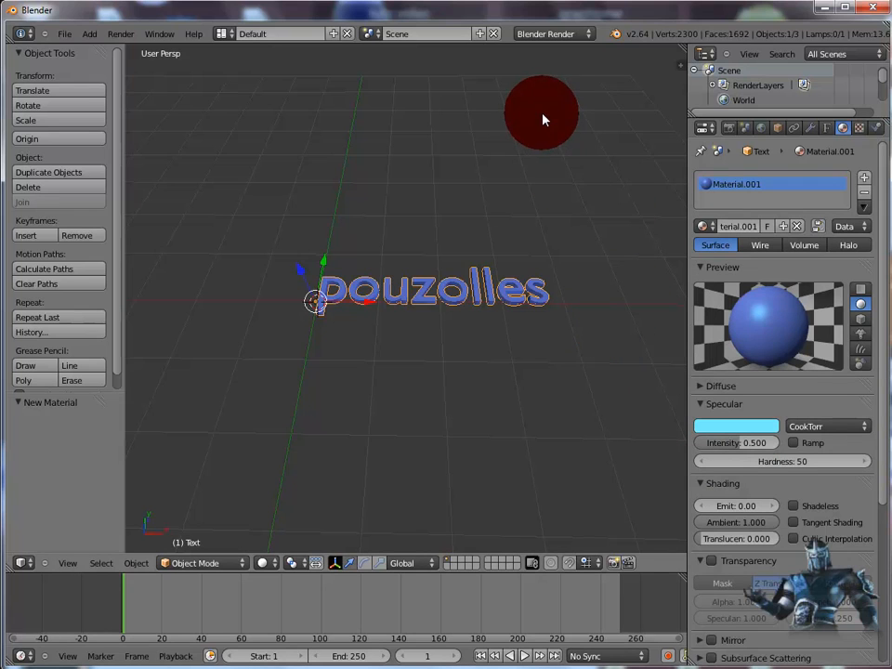
Step: Render a still image to check the coloured material on the text, and return to the 3D view
scroll(539, 228, up, 3)
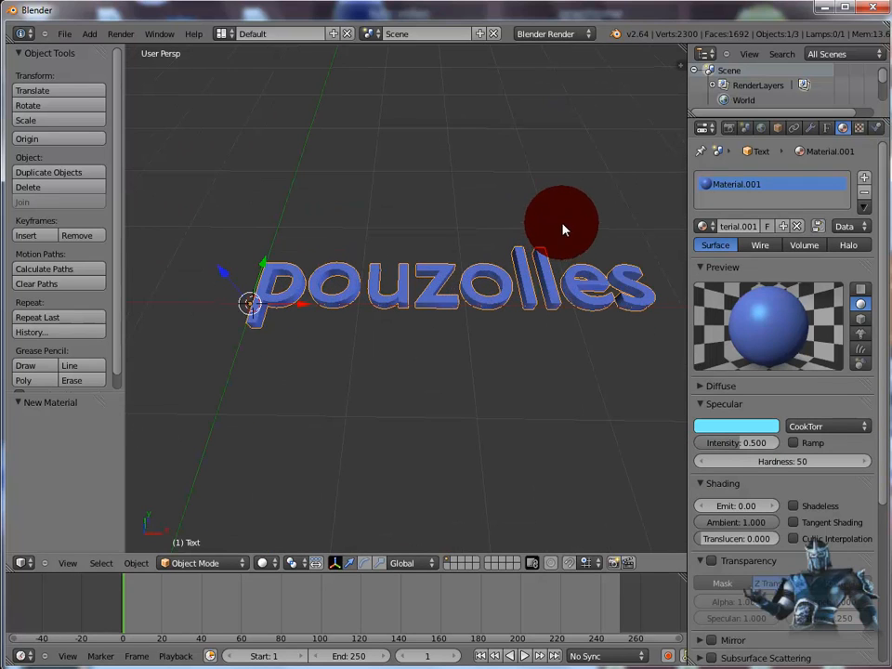
scroll(567, 214, down, 1)
scroll(575, 183, down, 1)
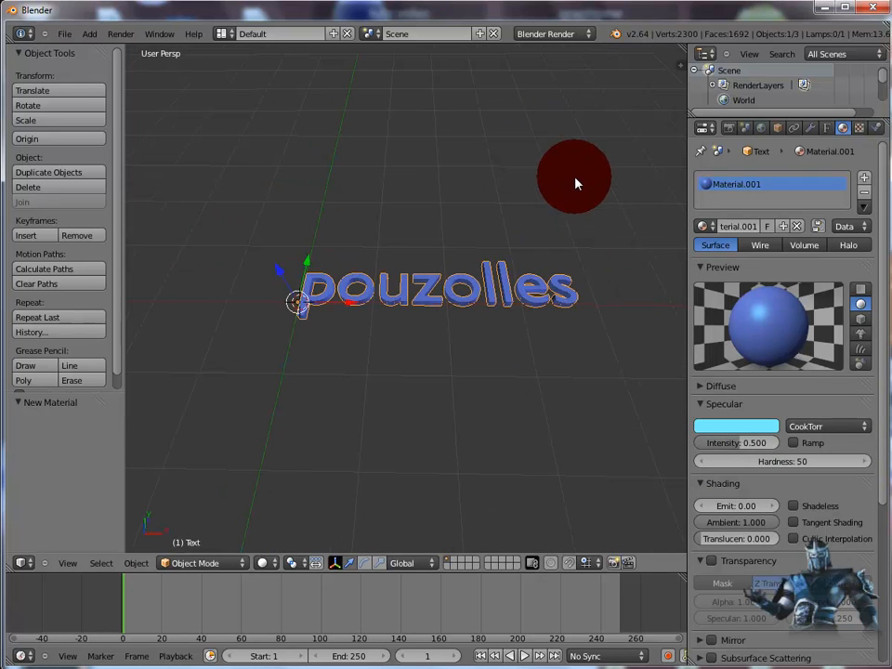
key(F12)
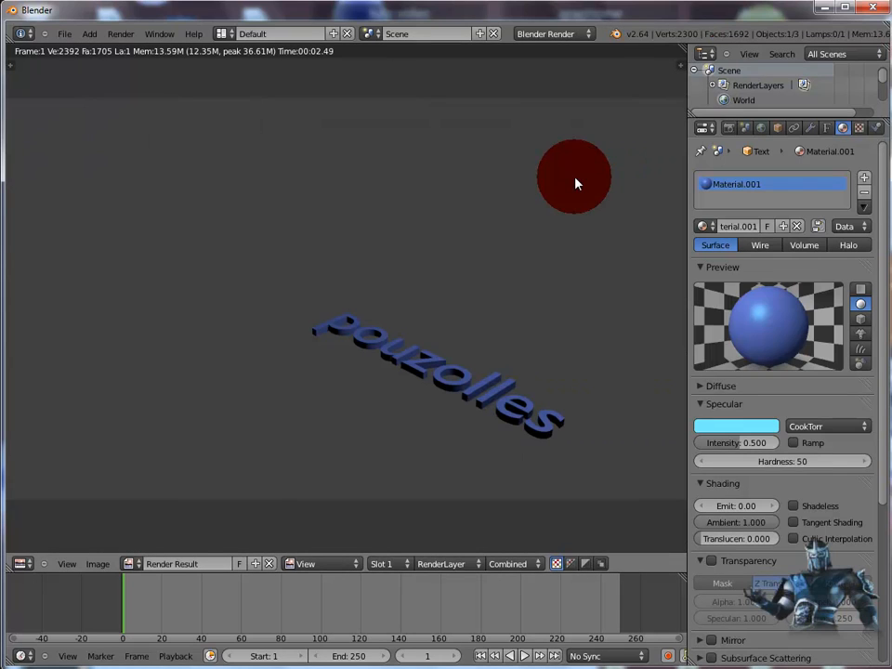
key(Escape)
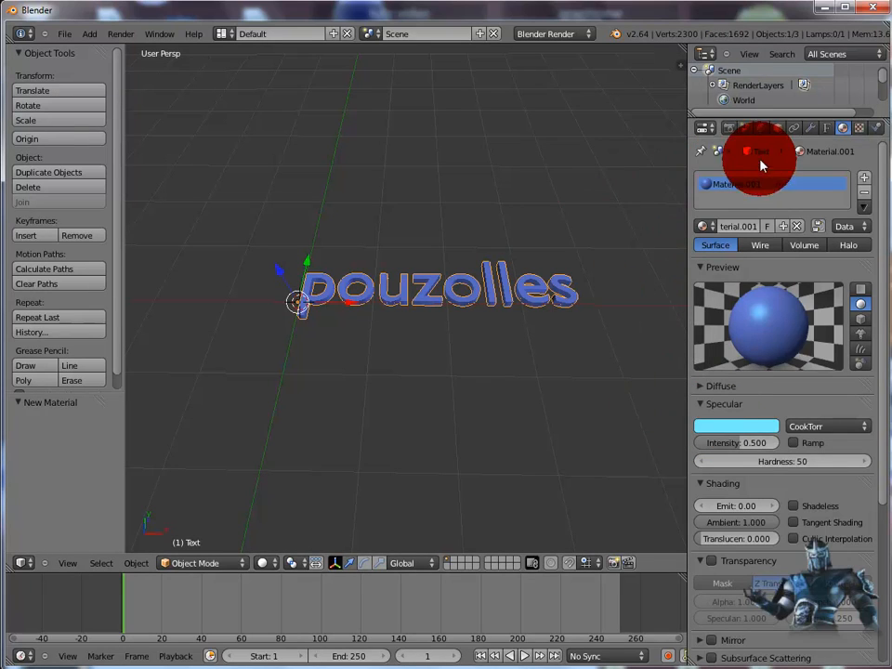
Step: Load batmfa_.ttf from C:\Windows\Fonts as the text's regular font
click(827, 129)
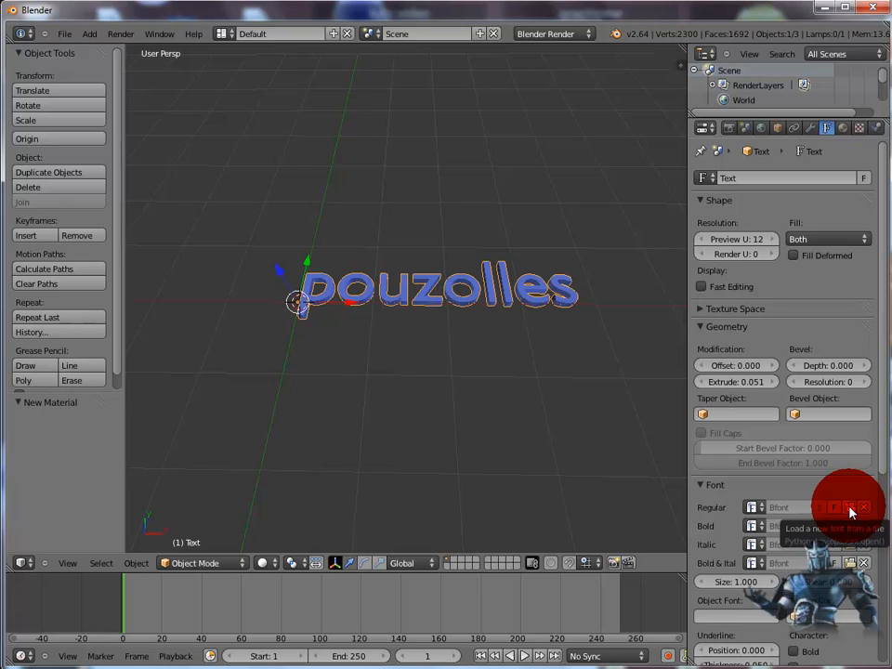
click(850, 510)
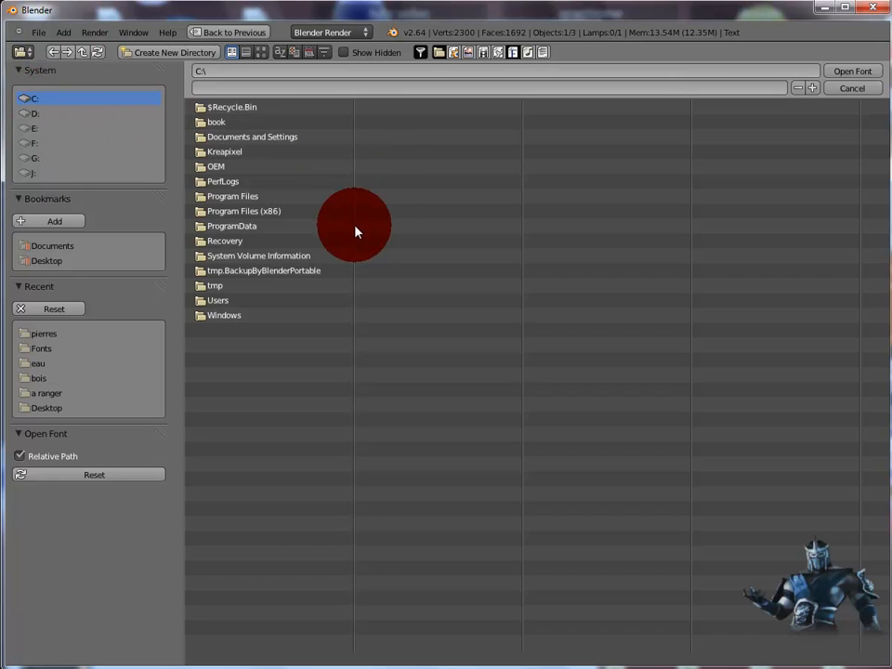
click(221, 319)
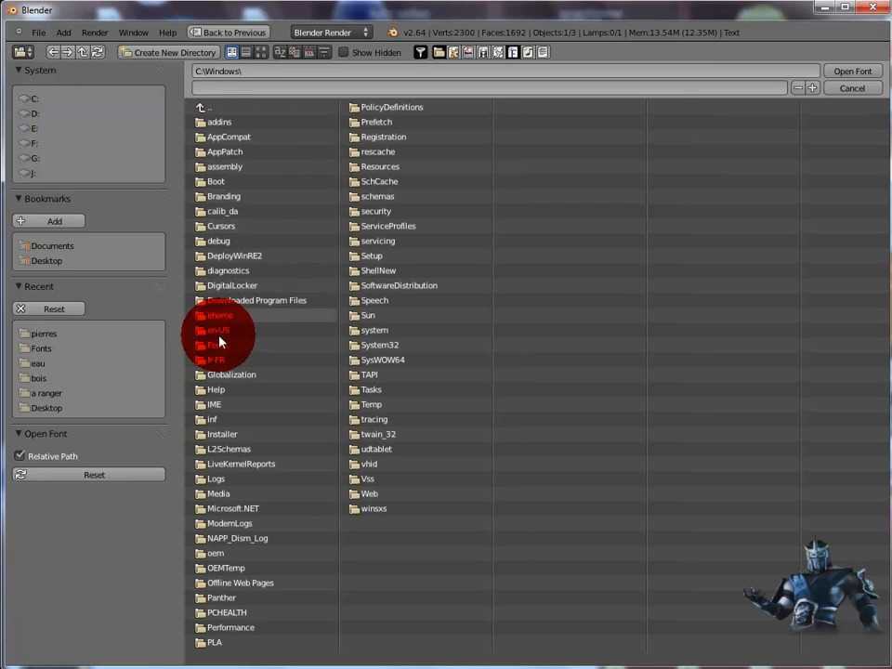
click(220, 345)
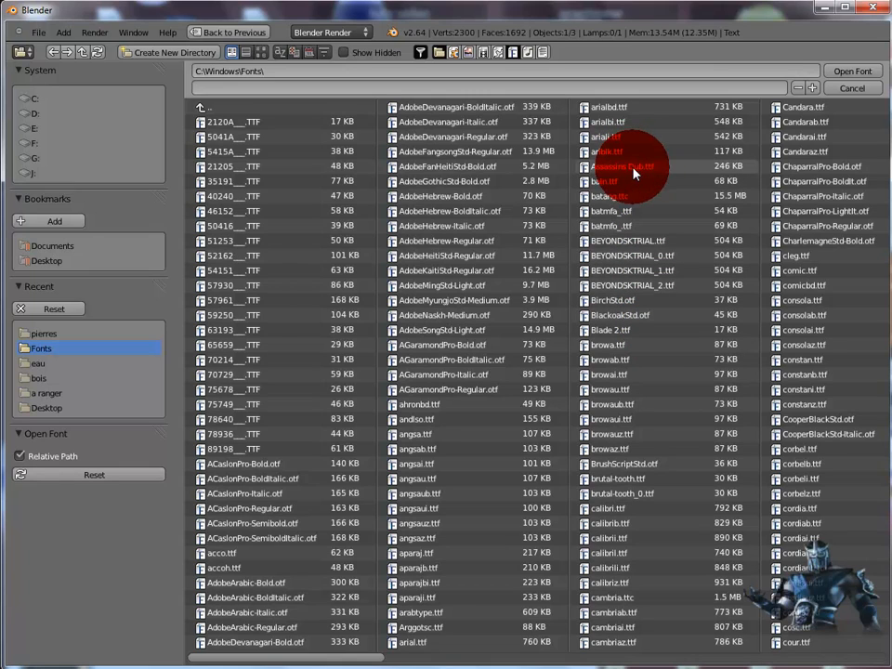
click(621, 213)
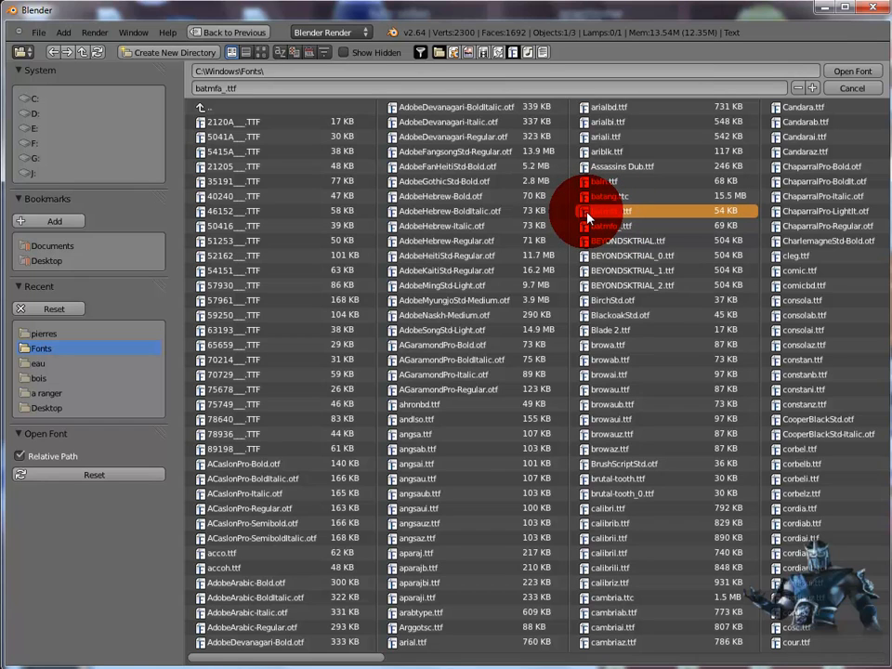
double_click(587, 215)
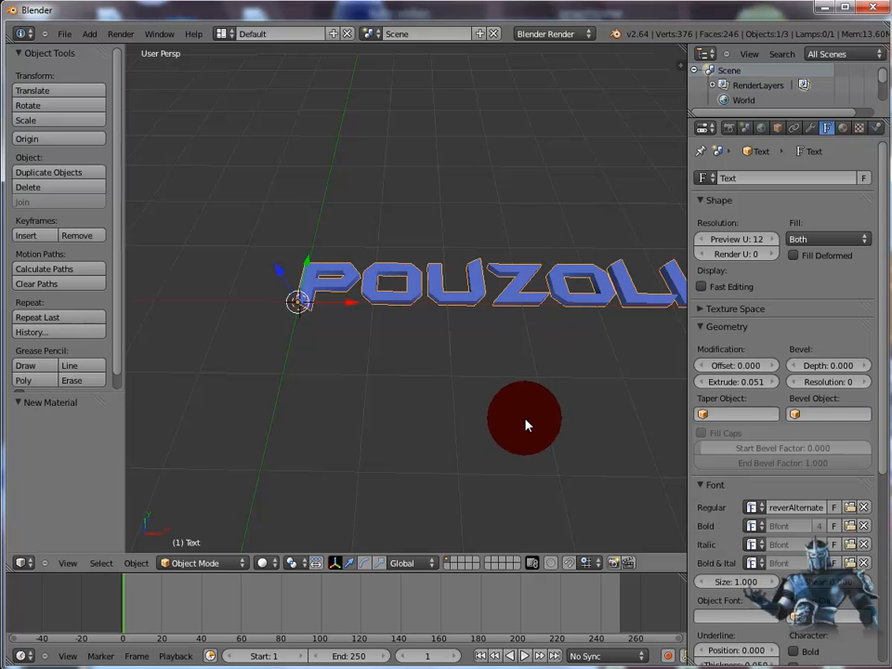
mouse_move(526, 424)
middle_down()
mouse_move(517, 475)
mouse_move(505, 442)
mouse_move(526, 442)
middle_up()
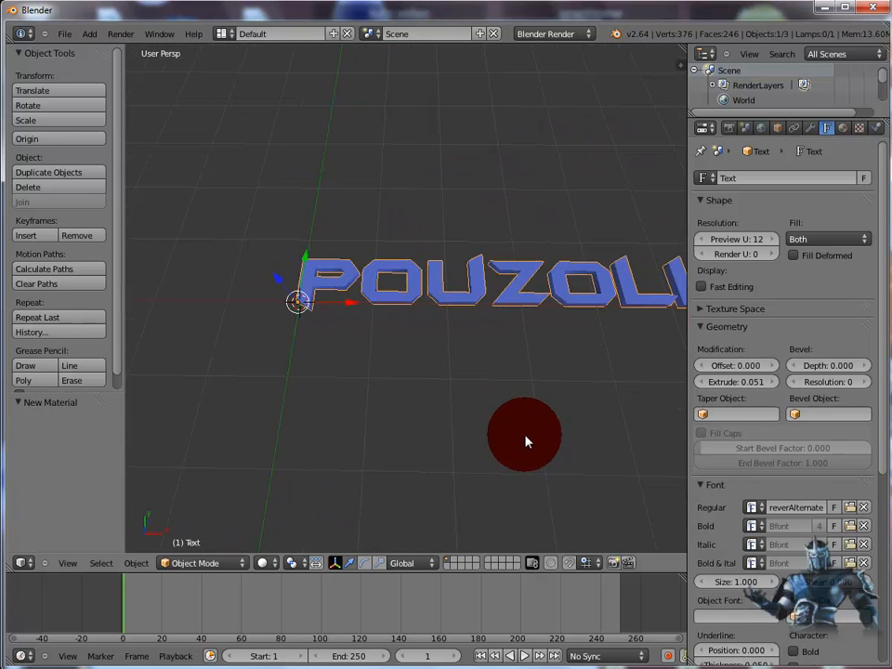
Step: Render a still image to check the font, and move the text -2.203 units along X and 0.611 along Y
key(F12)
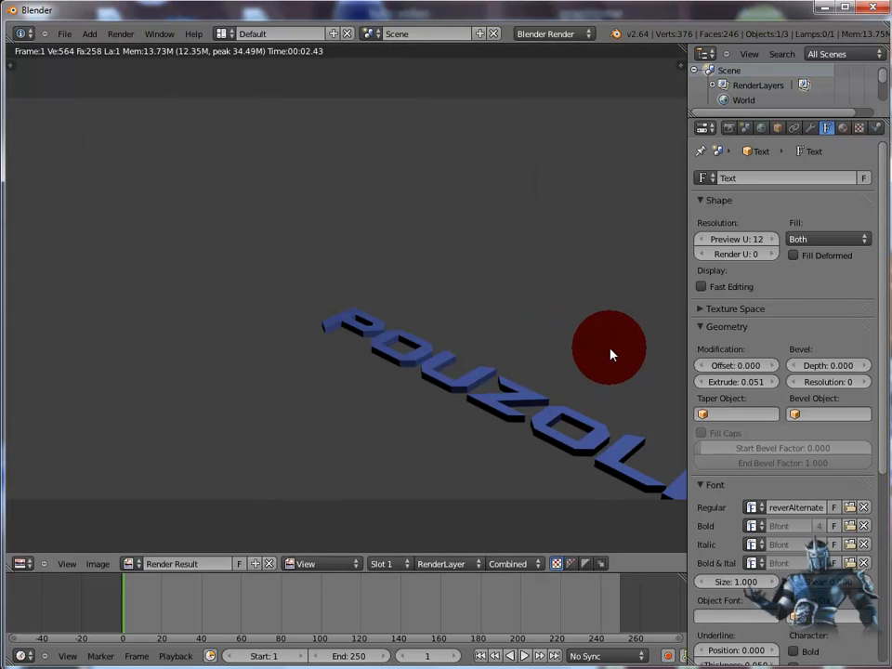
key(Escape)
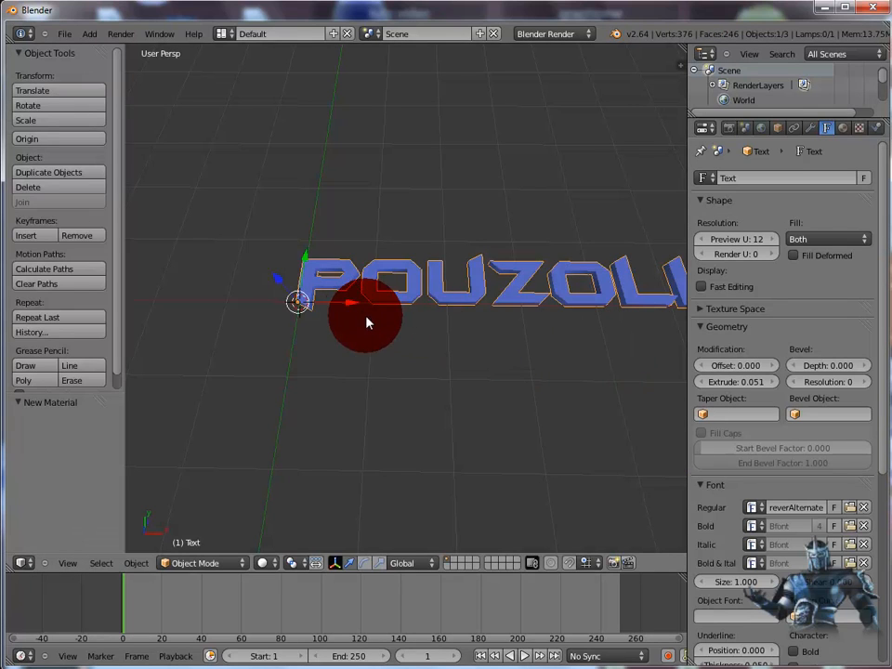
key(g)
key(x)
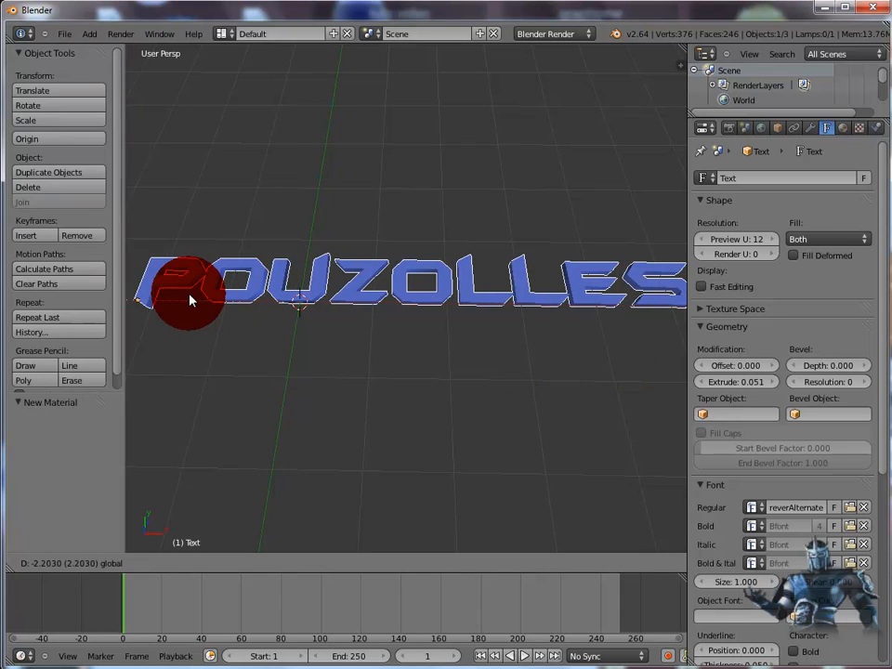
click(181, 270)
key(g)
key(y)
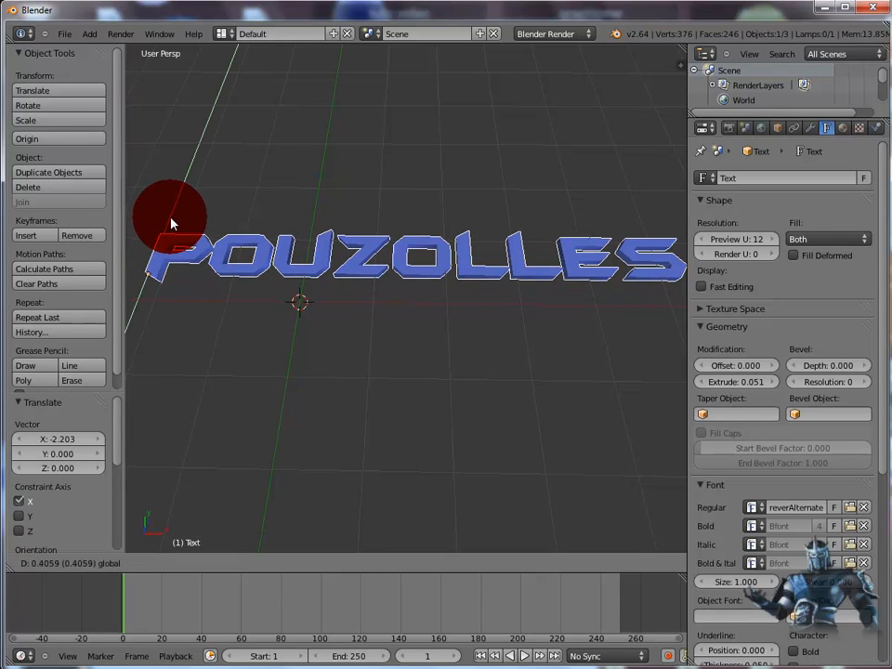
click(171, 217)
Step: Render a still image to check the text's new position in the frame, and return to the 3D view
key(F12)
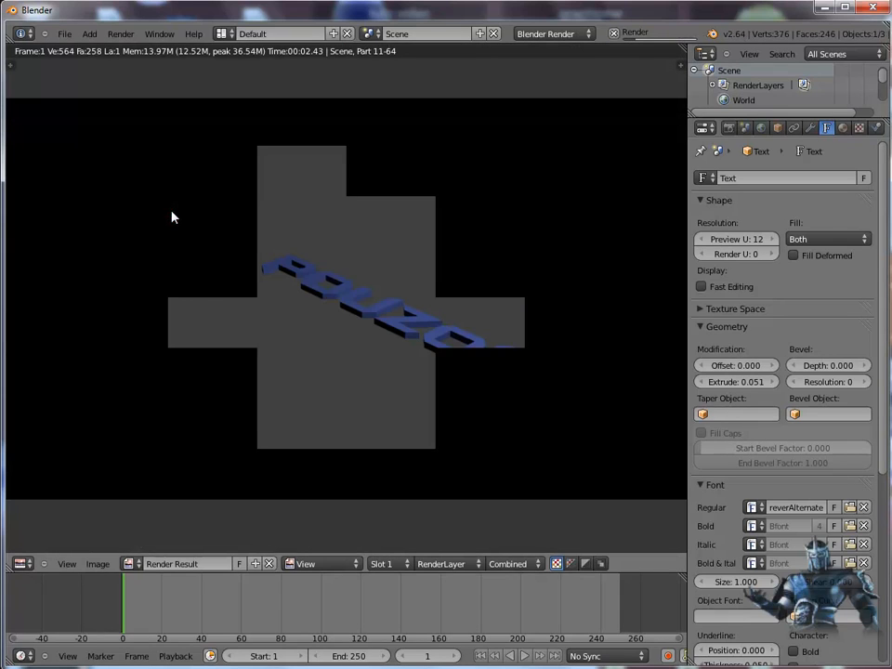
click(172, 217)
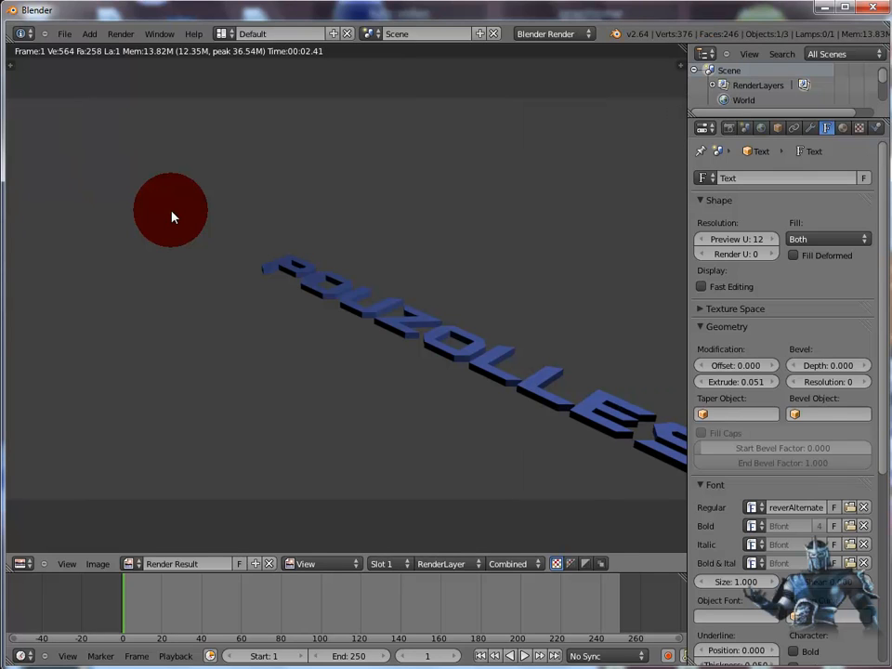
key(Escape)
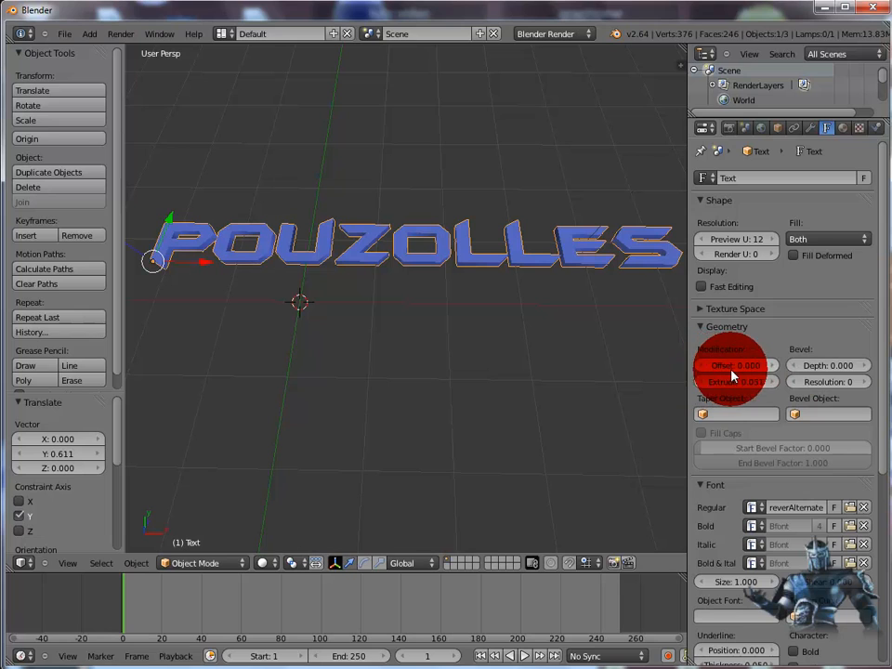
Step: Set the text's geometry offset to -0.020 and its bevel depth to 0.0304
drag(775, 370, 771, 371)
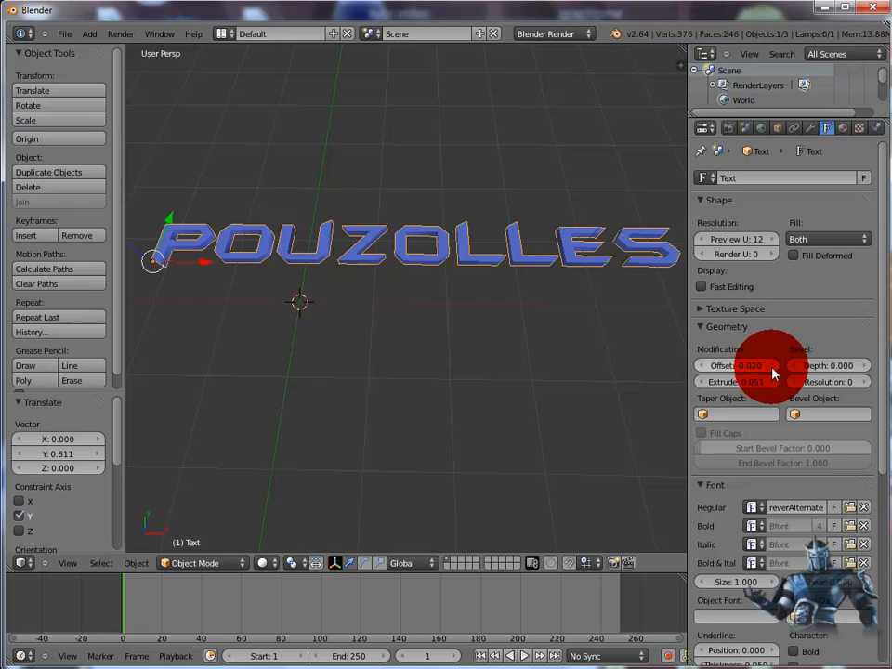
middle_drag(598, 367, 601, 410)
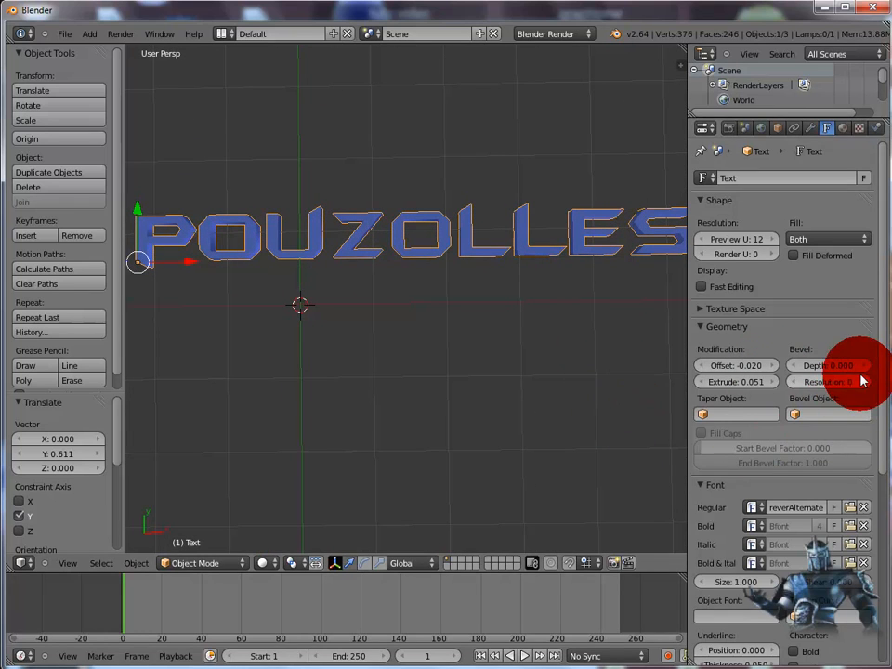
drag(866, 371, 878, 367)
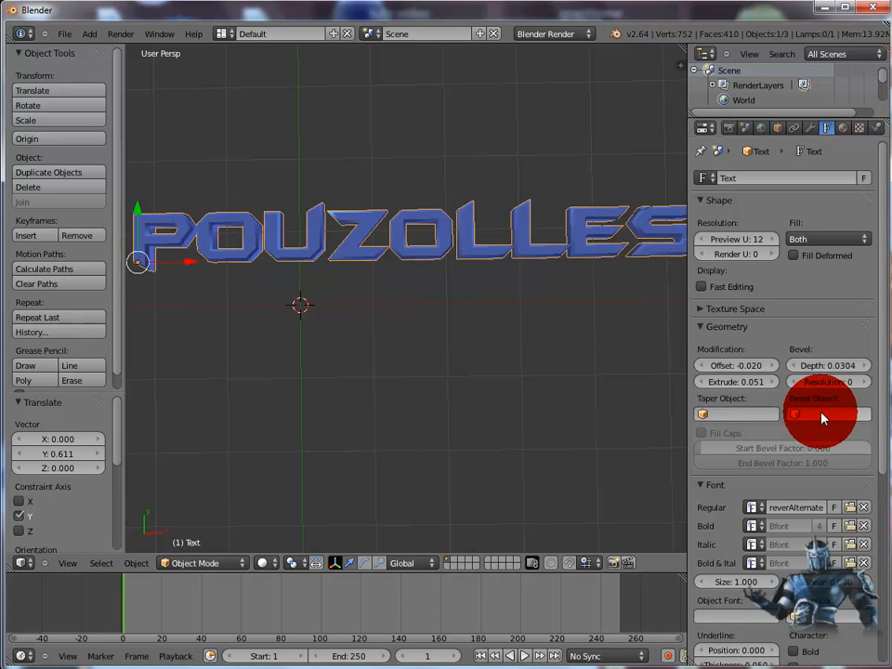
scroll(868, 518, down, 1)
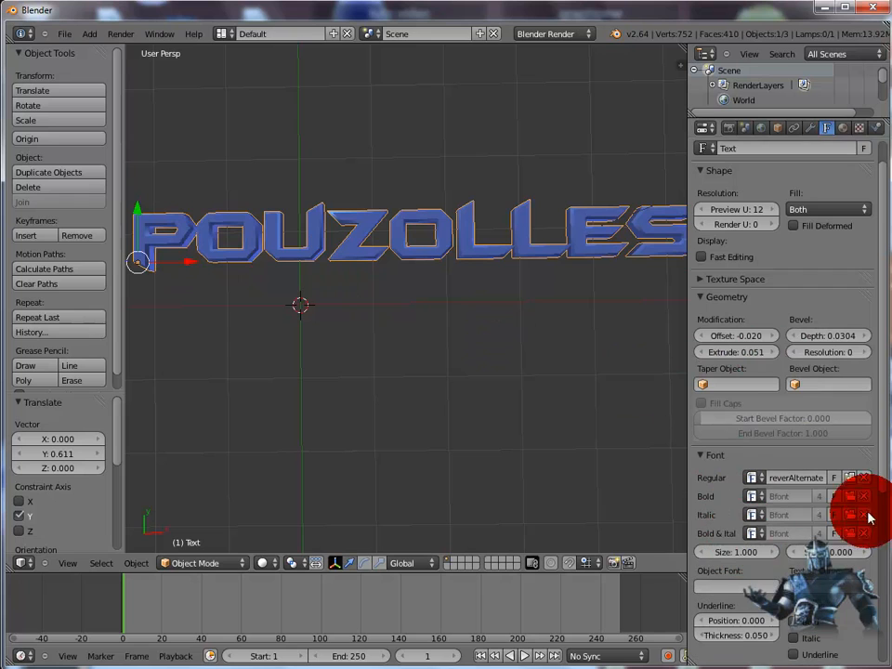
scroll(873, 517, down, 2)
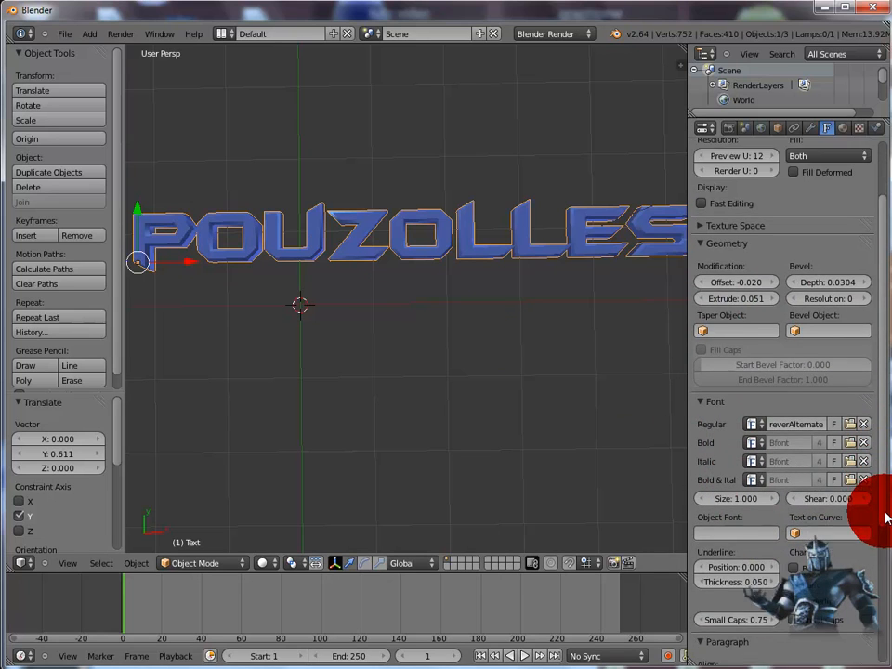
scroll(887, 519, down, 4)
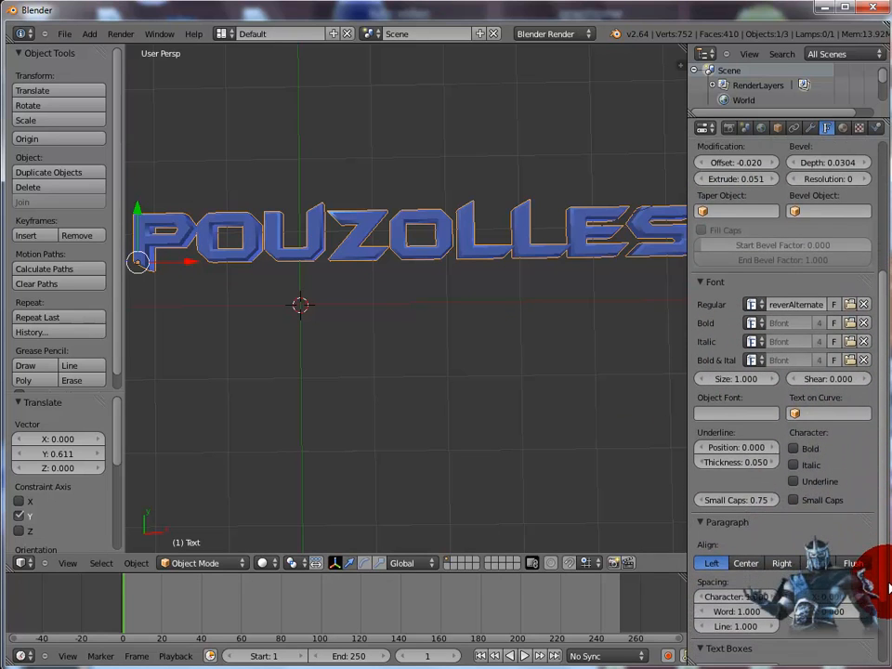
scroll(887, 587, down, 3)
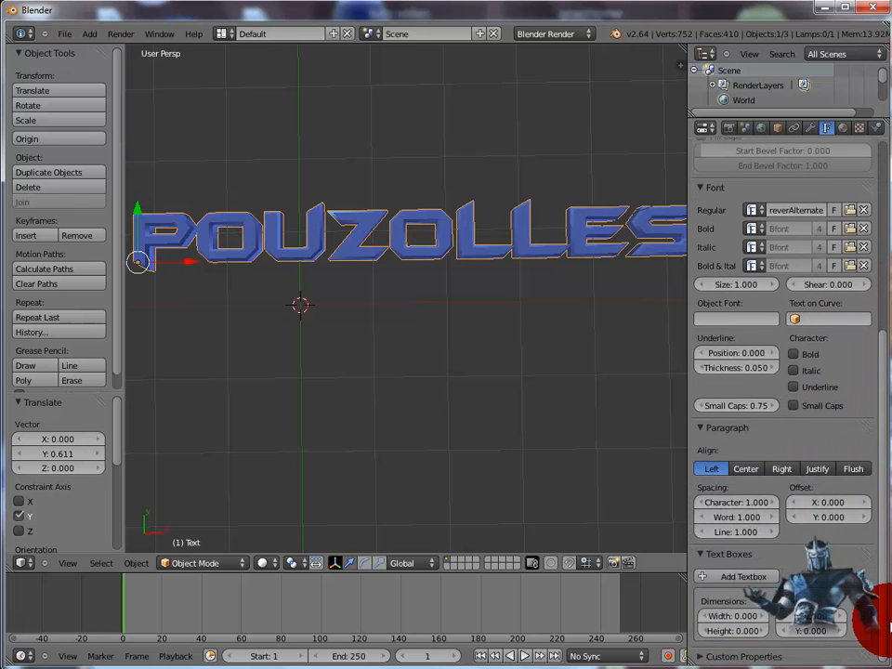
scroll(873, 557, up, 10)
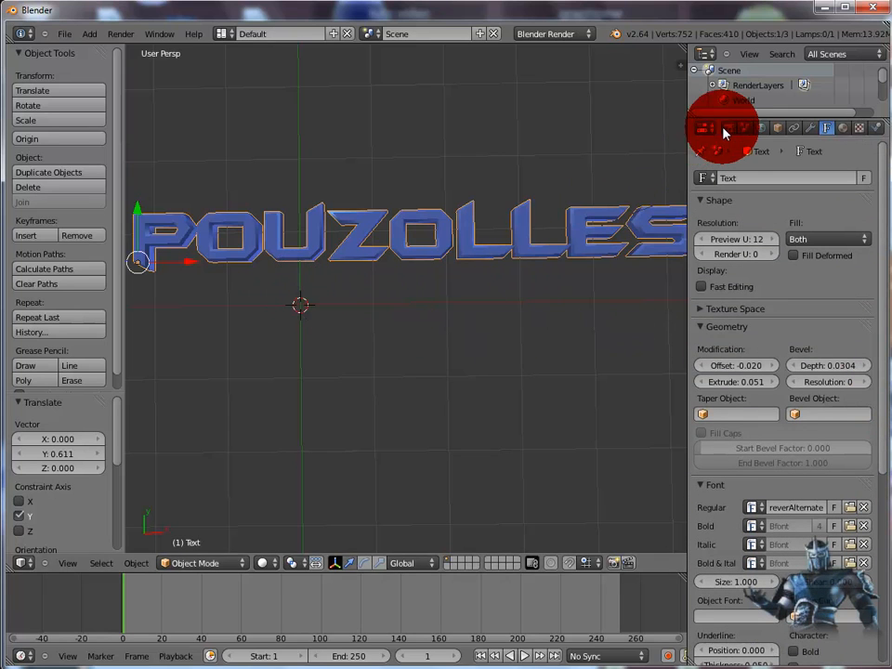
Step: Add a new texture to the text's material and set its type to Image or Movie
click(860, 130)
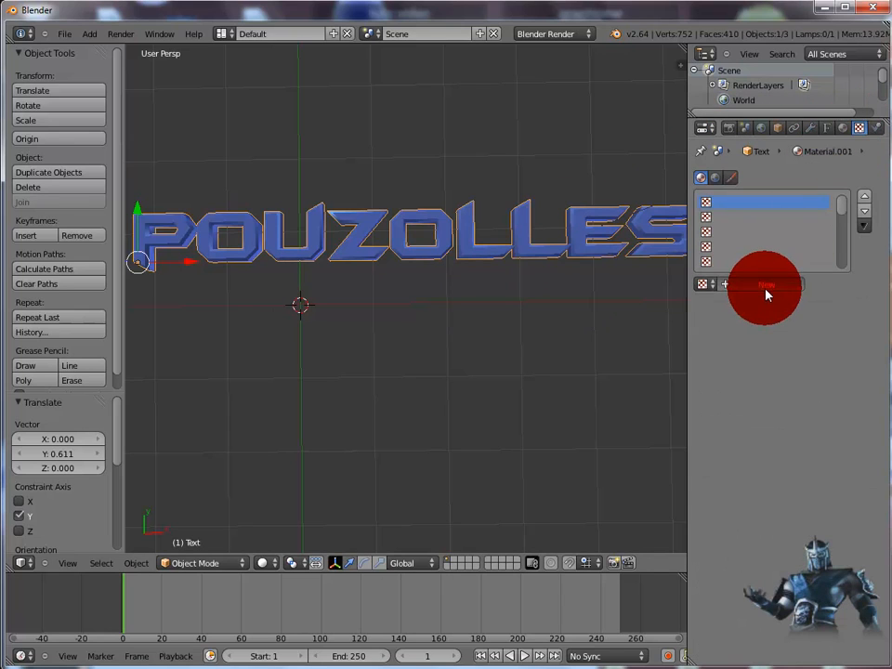
click(765, 287)
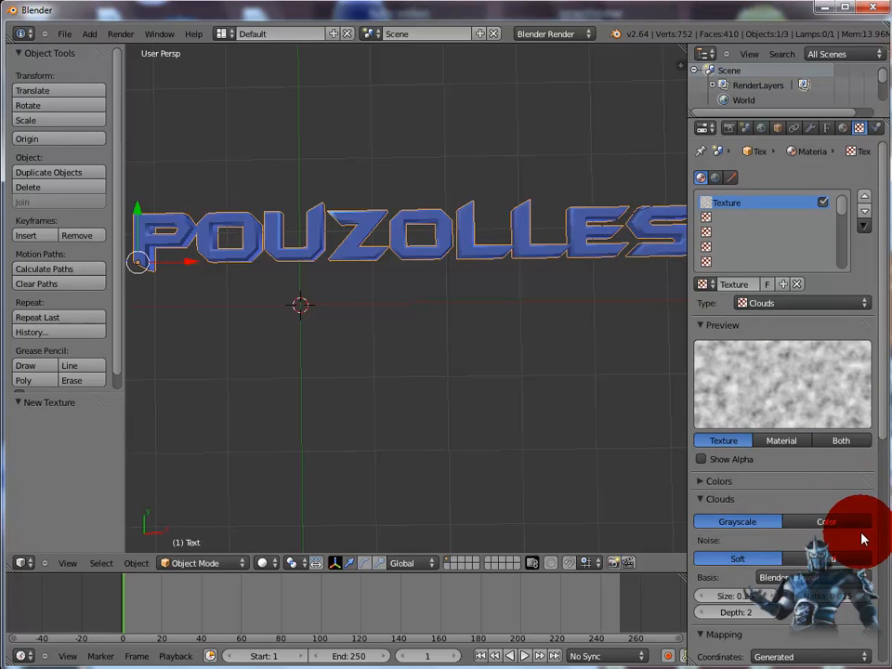
scroll(870, 417, down, 4)
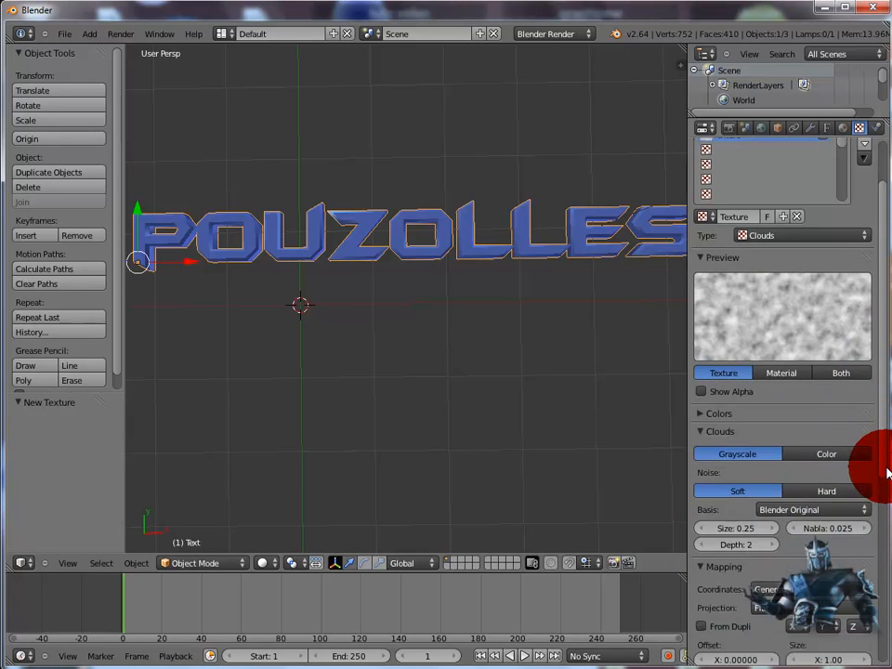
scroll(876, 465, up, 2)
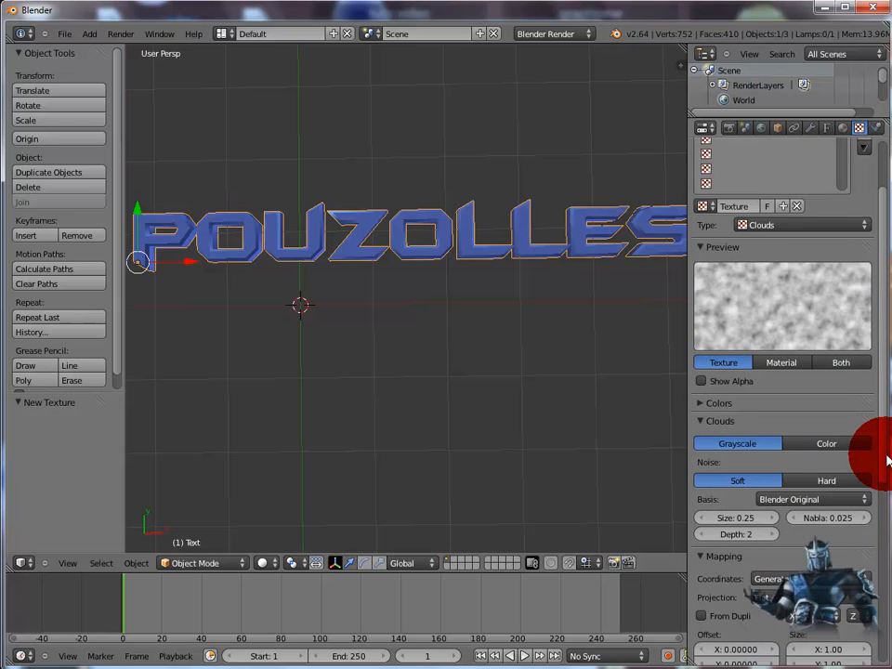
click(846, 234)
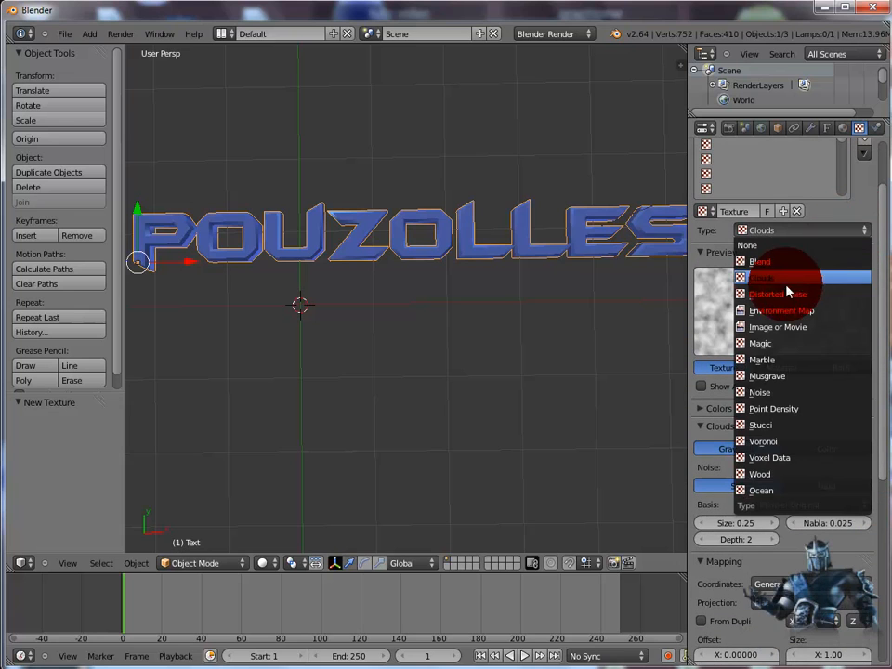
click(774, 328)
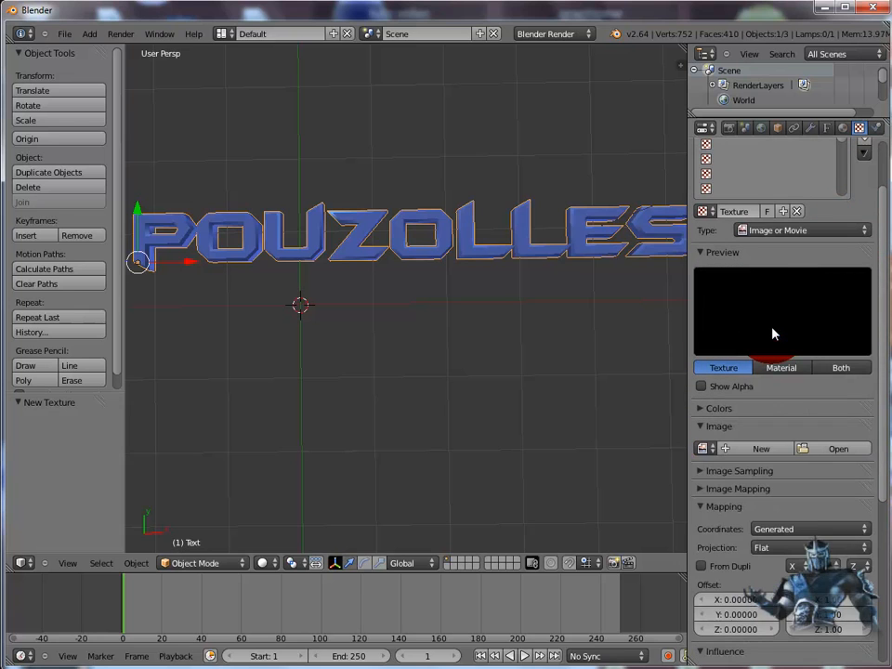
Step: Load 12000.jpg from D:\dossier graphisme\cinema 4D\texture C4D\eau as the texture's image, using thumbnails to choose it
click(832, 449)
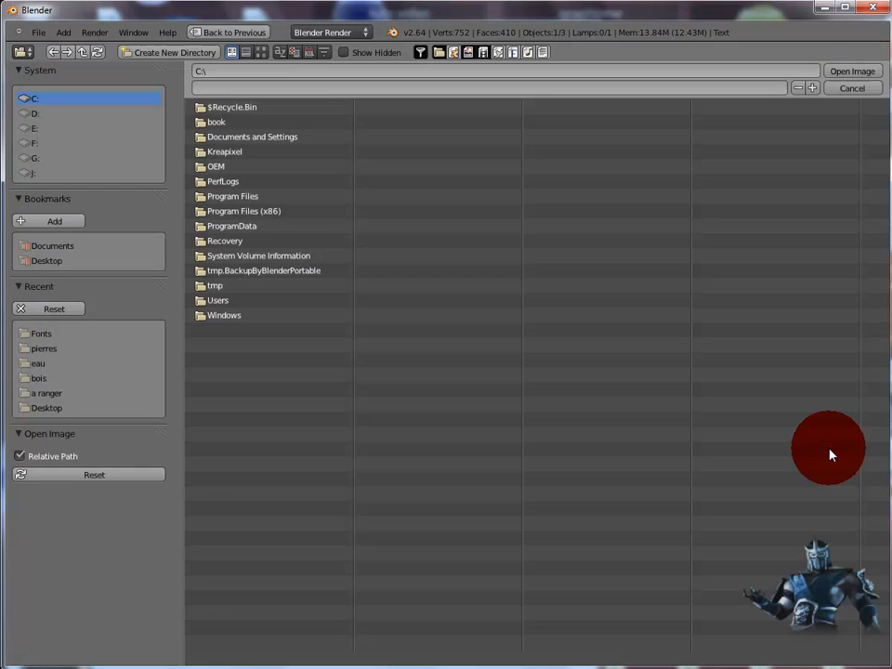
click(27, 114)
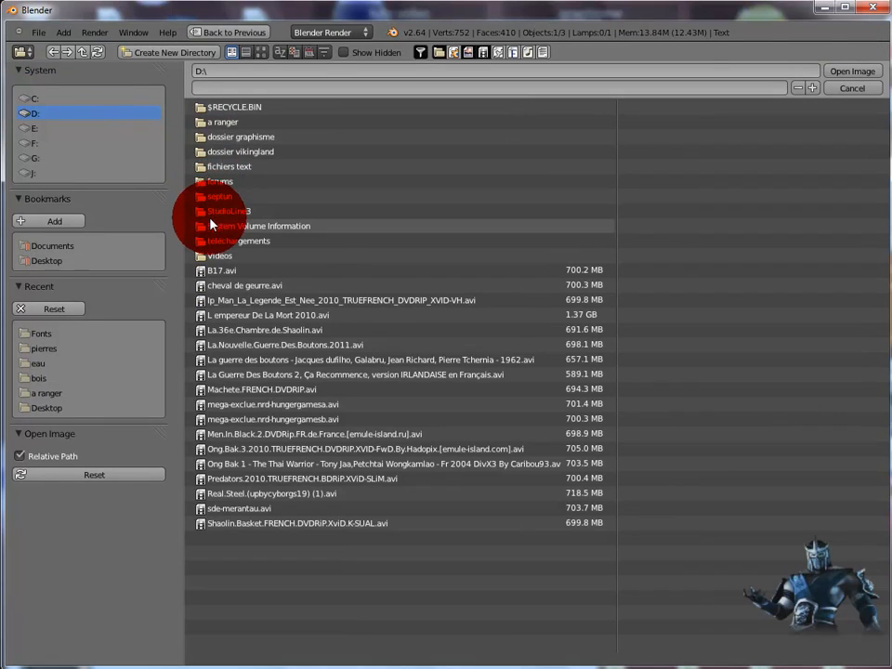
click(213, 137)
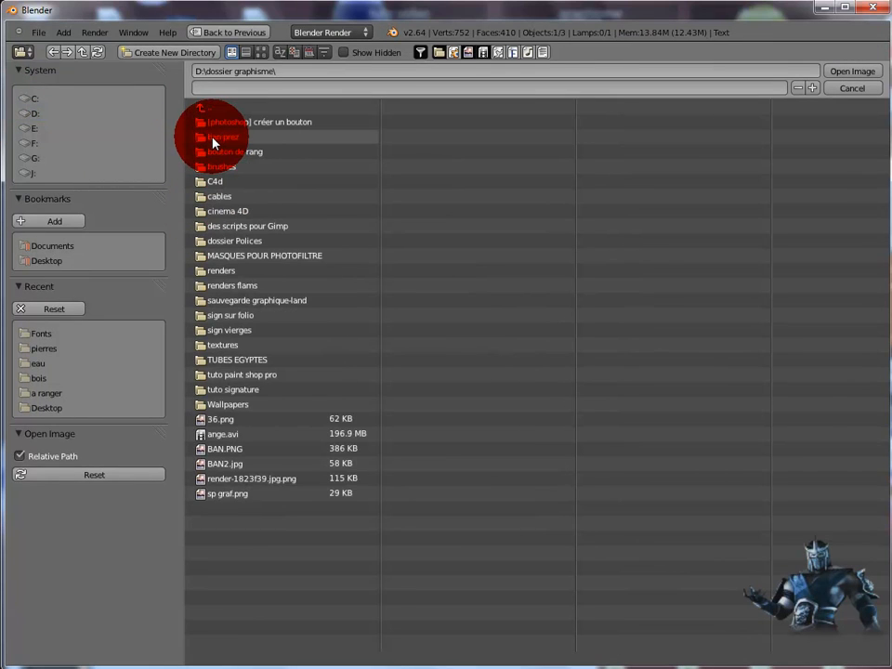
click(220, 212)
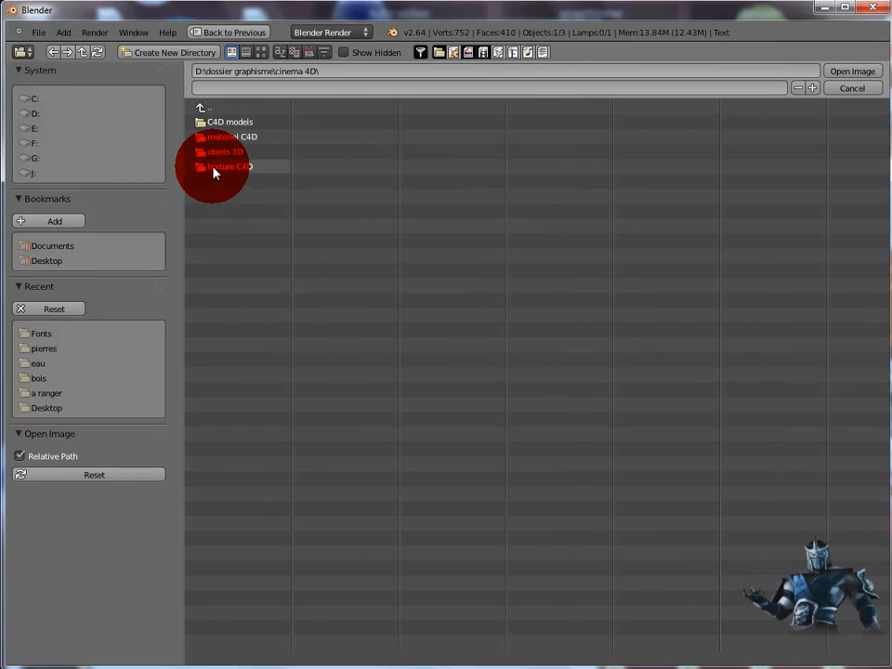
click(214, 167)
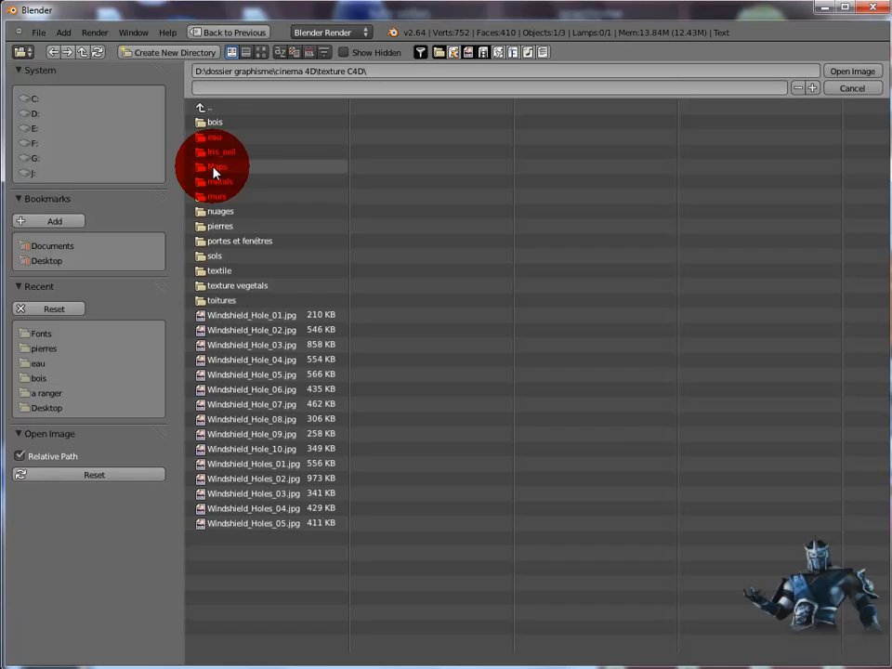
click(210, 140)
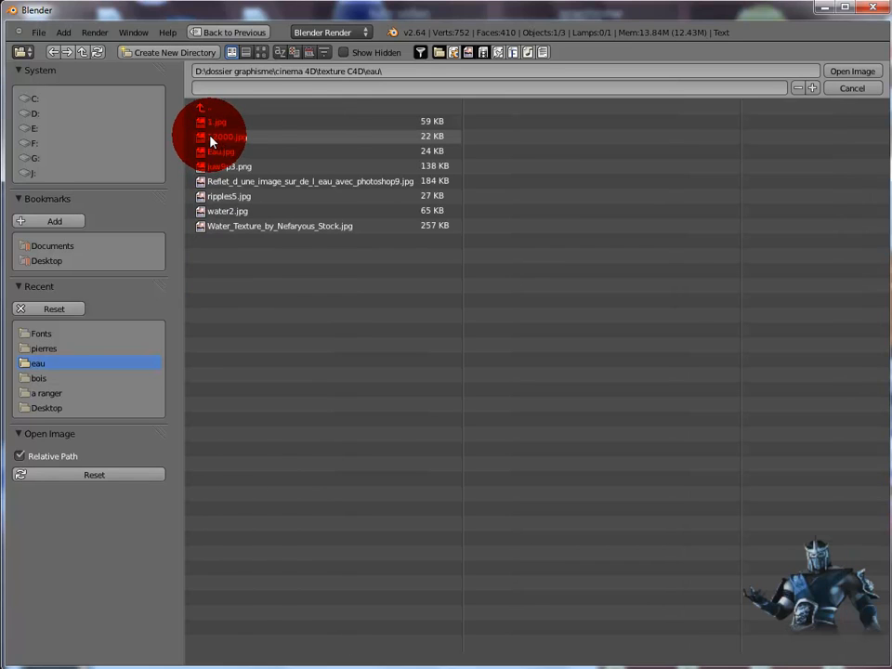
click(262, 52)
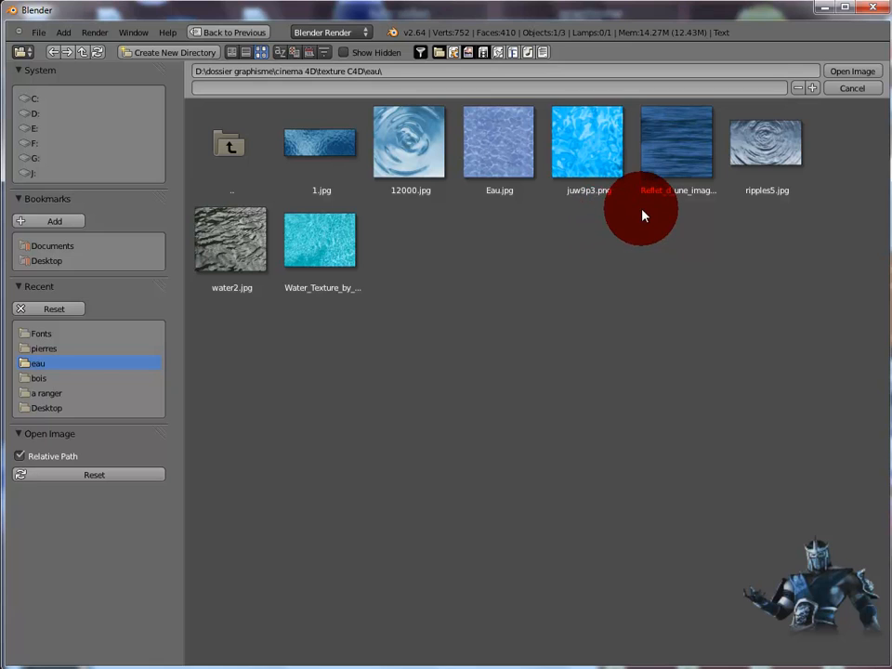
double_click(404, 144)
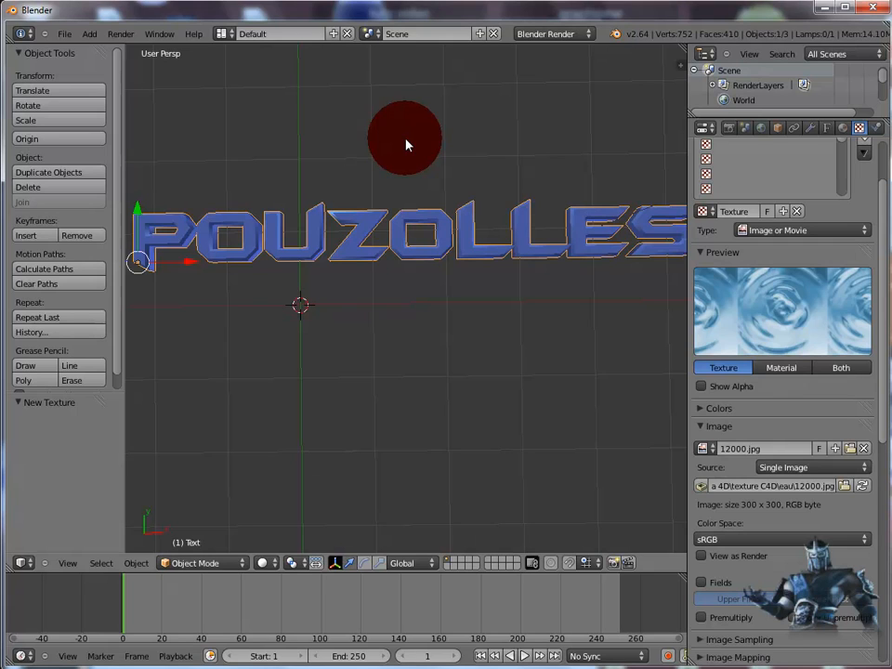
Step: Render a still image to check the water texture on the text, and return to the 3D view
key(F12)
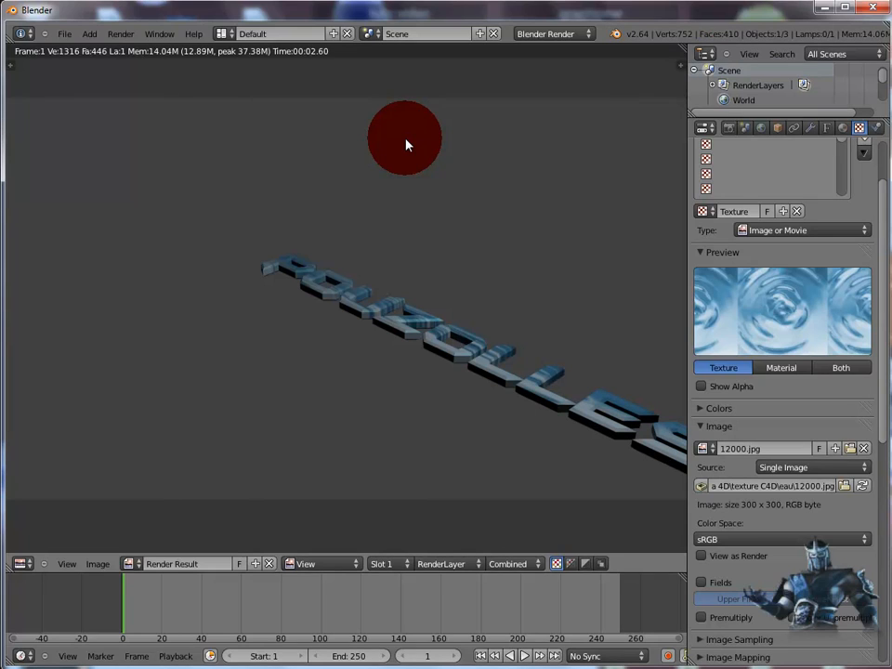
key(F12)
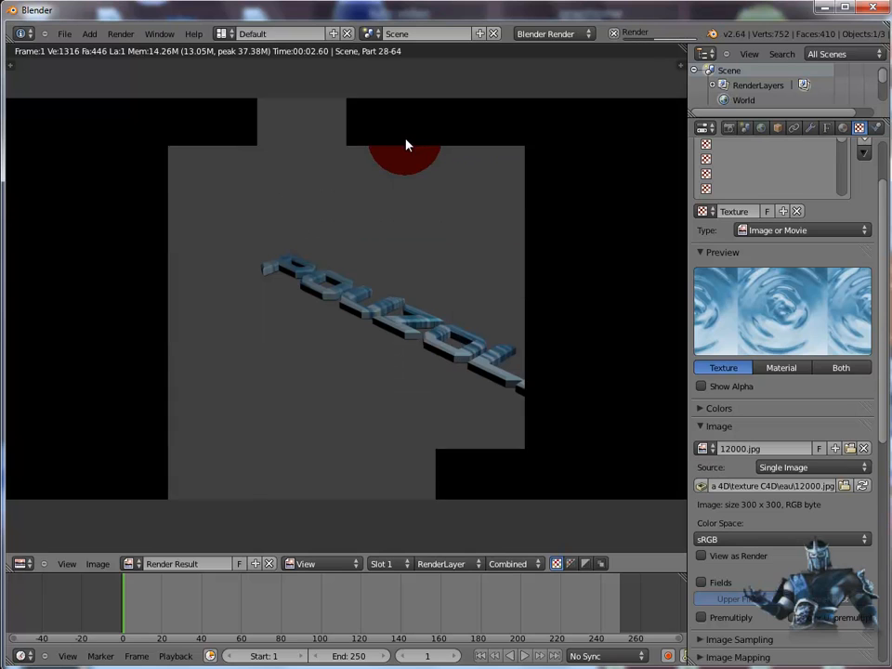
key(Escape)
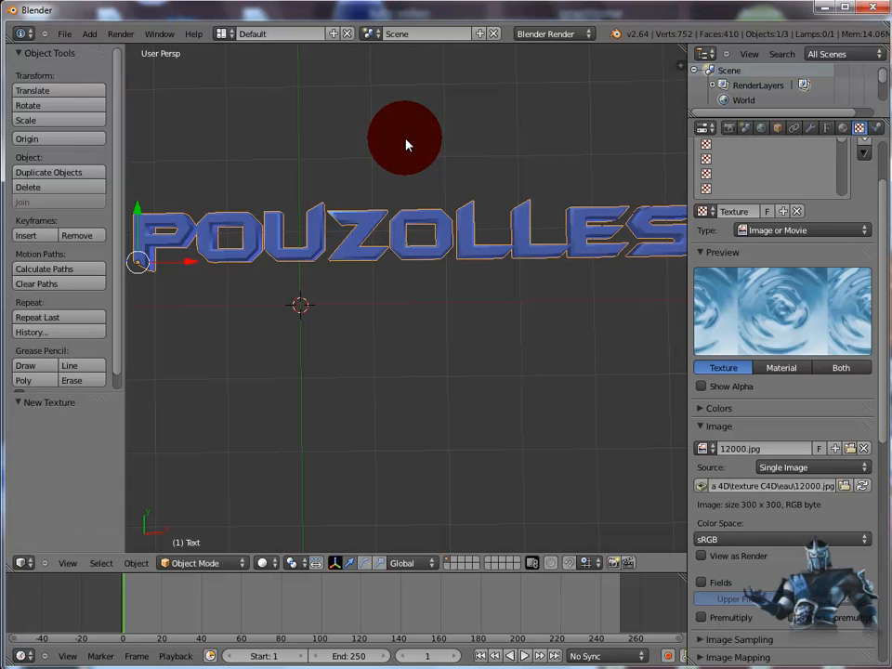
Step: Rotate the text about the X and Z axes with the rotation manipulator so it faces the camera, and render a still image
scroll(357, 348, down, 7)
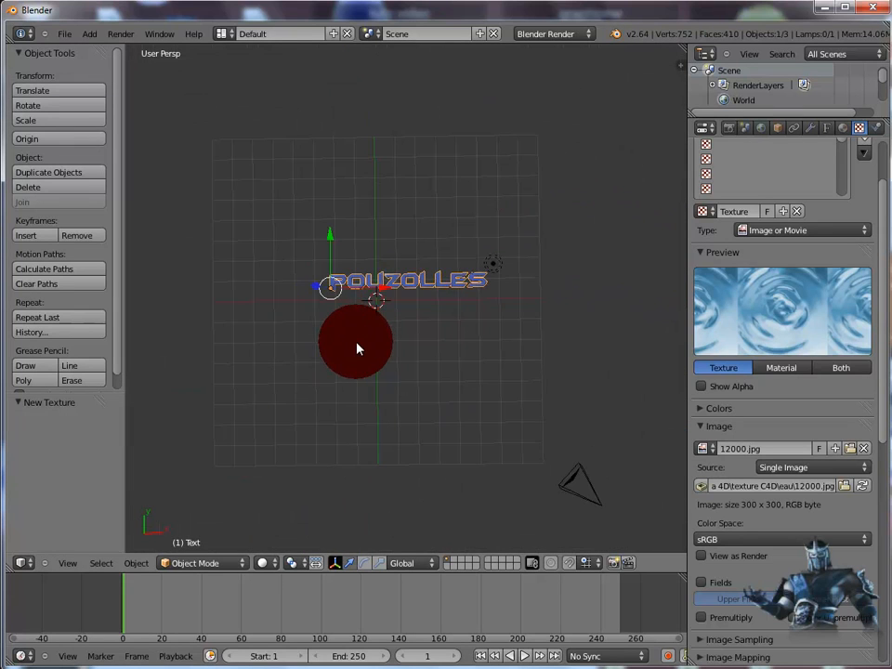
click(366, 563)
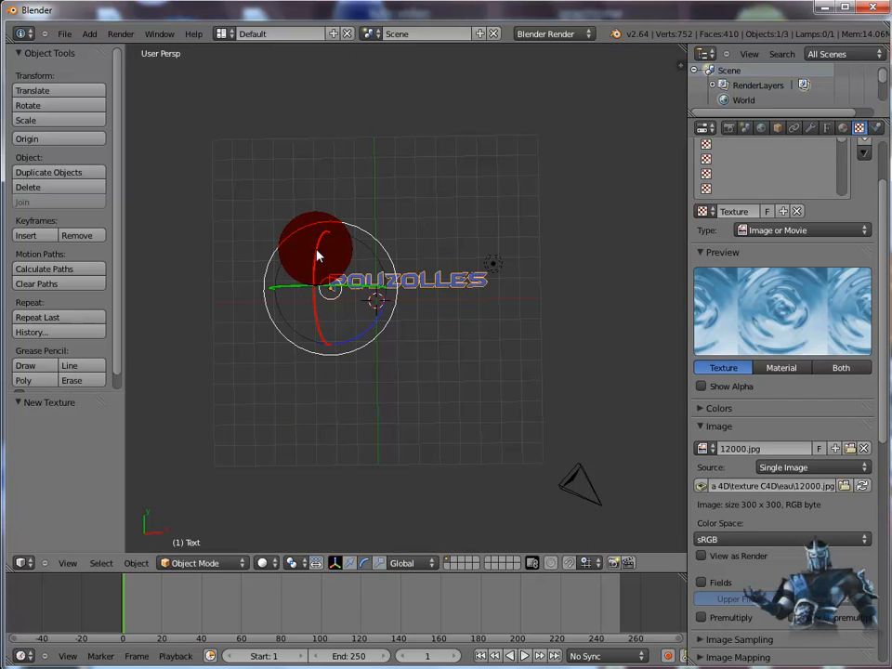
drag(319, 254, 314, 281)
drag(362, 346, 387, 335)
key(F12)
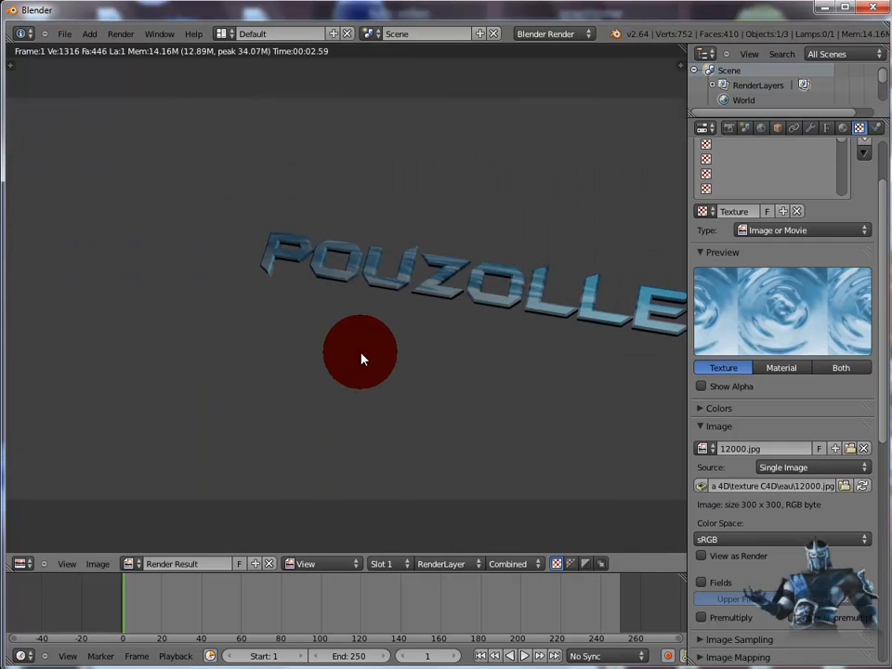
Step: Return to the 3D view, move the text about -2.77 along the Y axis with the translate manipulator, and render a still image
key(Escape)
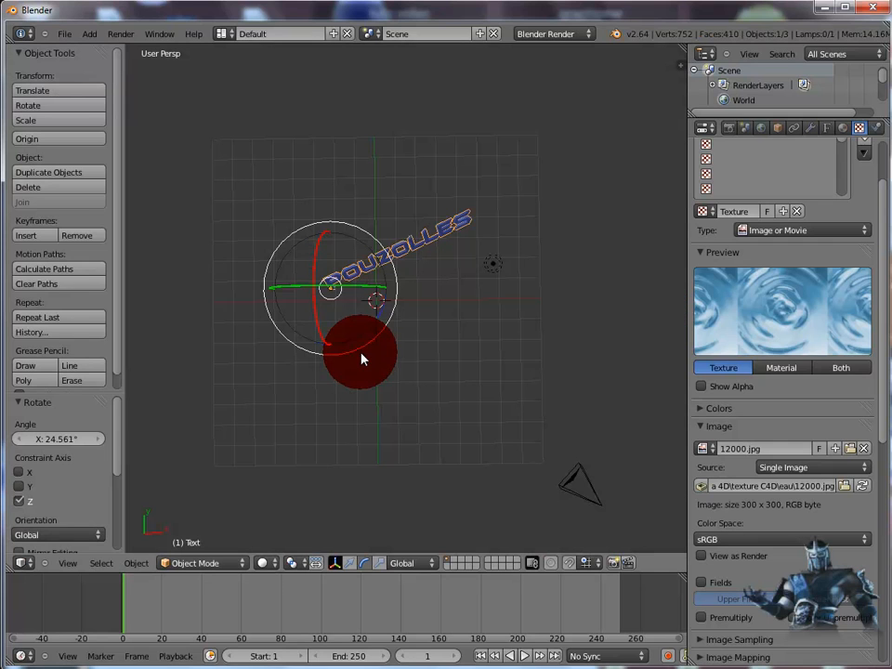
click(347, 565)
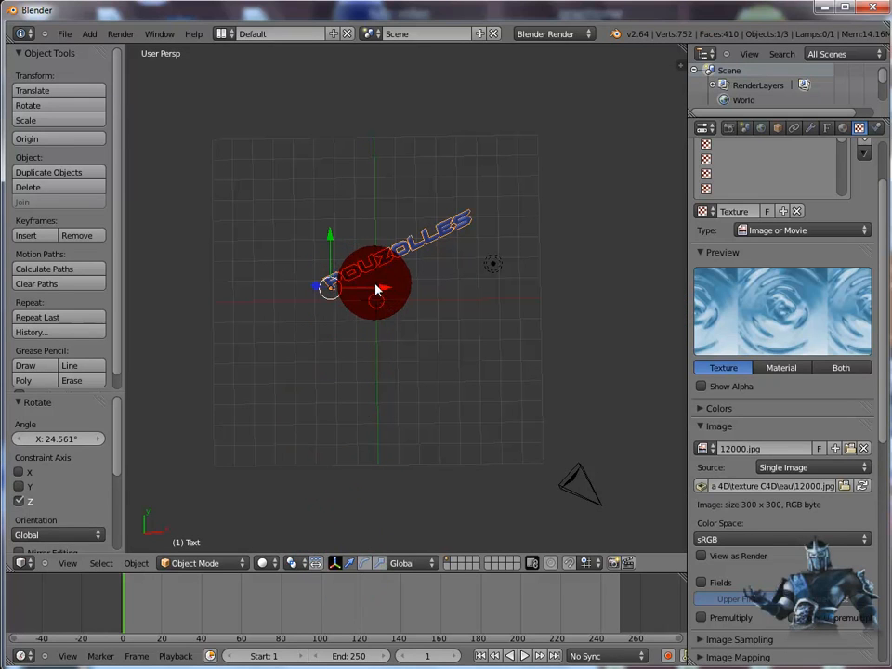
drag(329, 239, 319, 297)
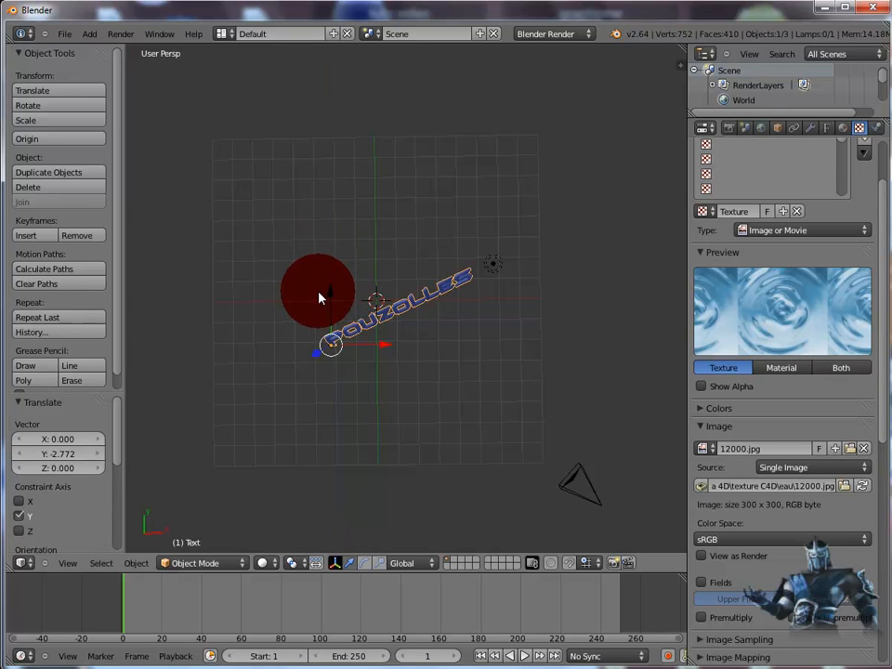
key(F12)
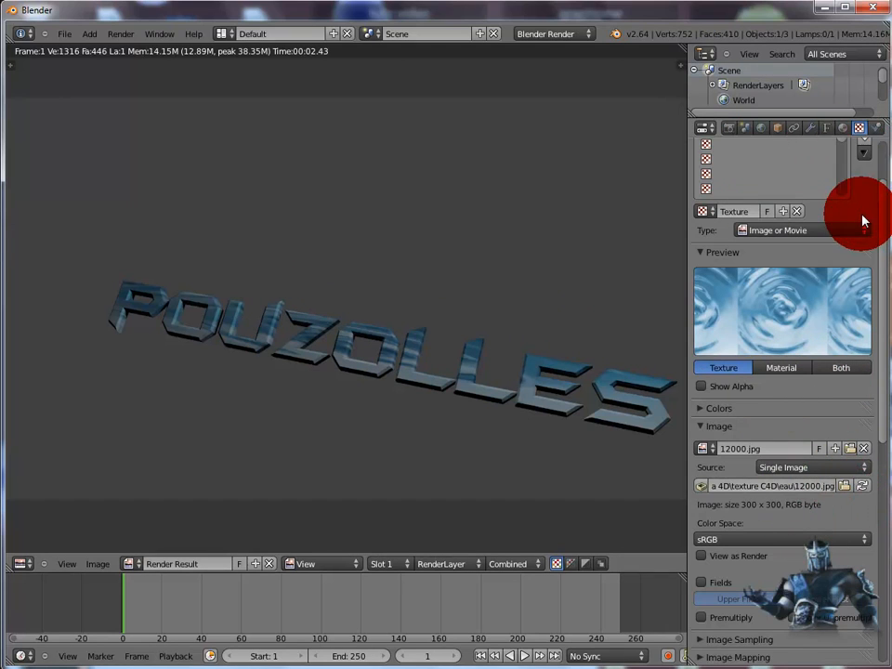
Step: Add a new texture in the material's second texture slot and set its type to Image or Movie
scroll(860, 202, up, 3)
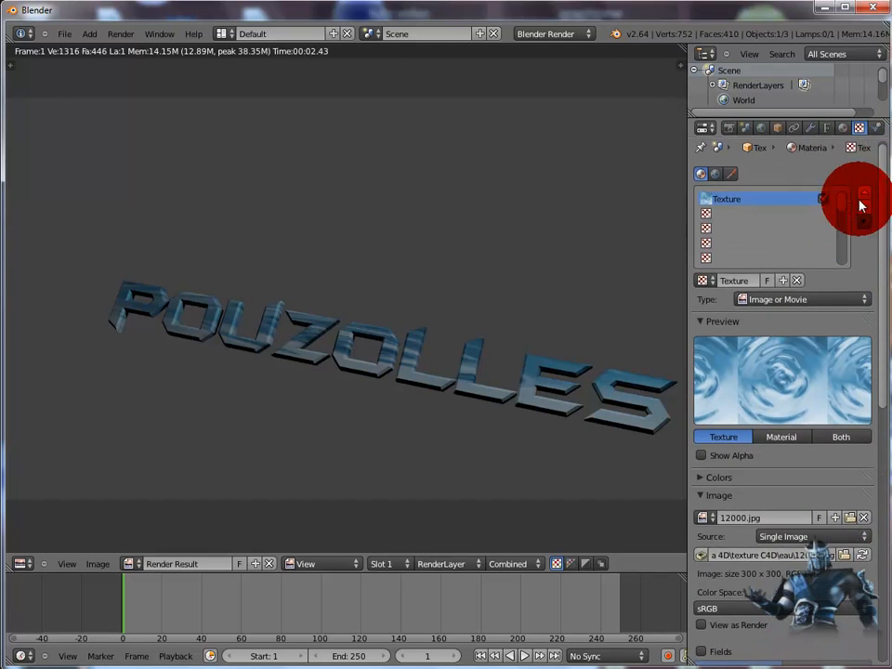
click(713, 215)
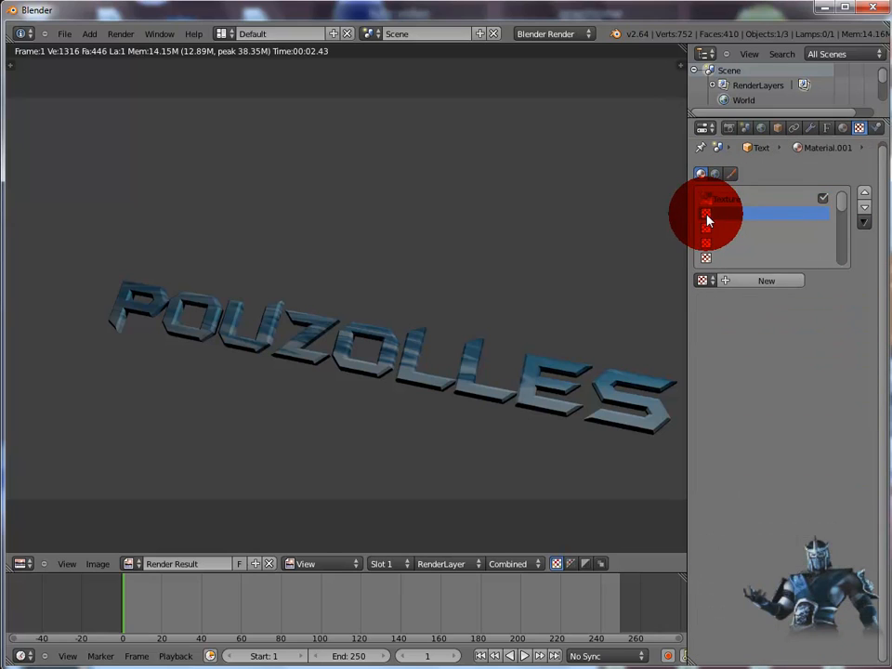
click(767, 283)
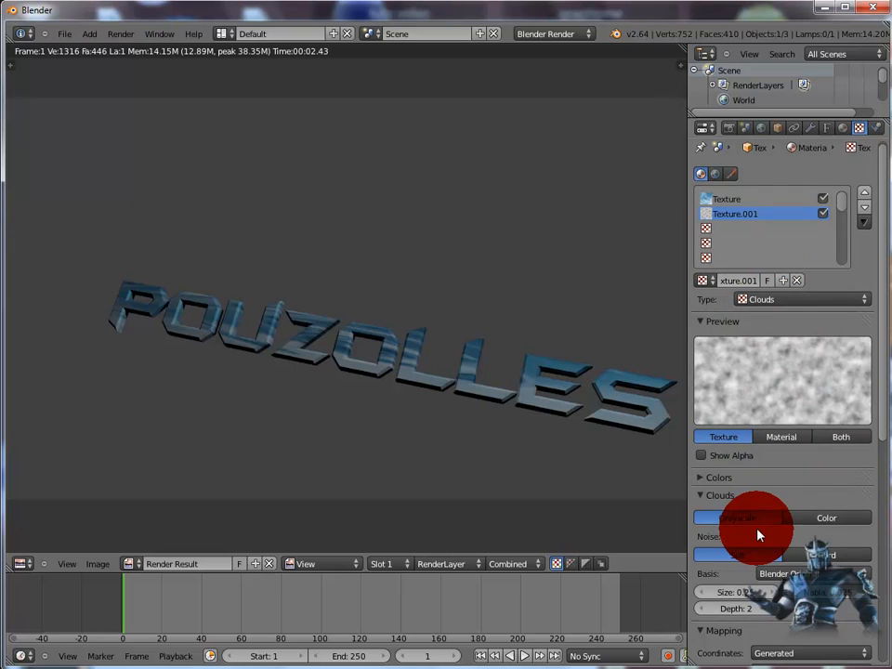
click(865, 301)
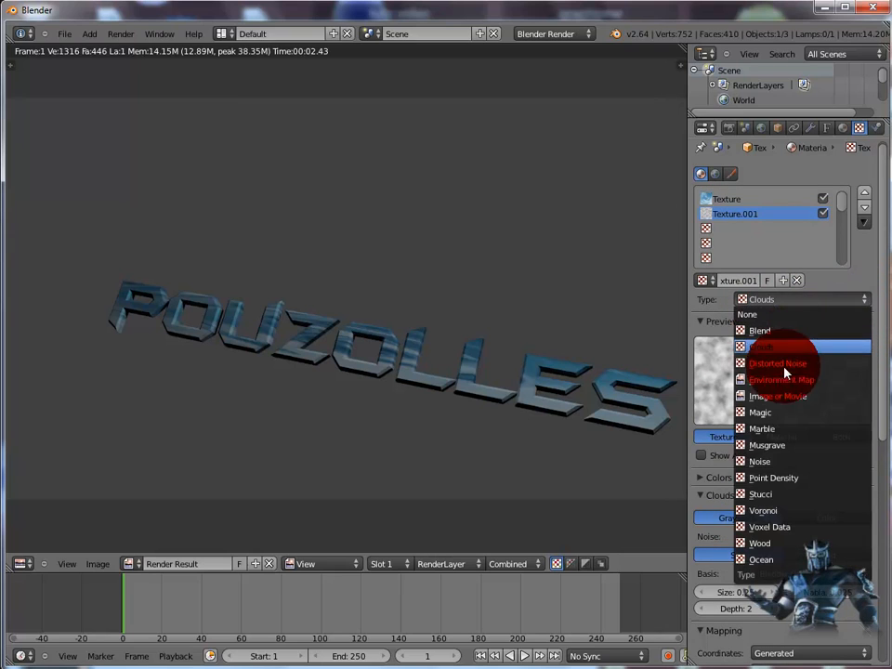
click(780, 397)
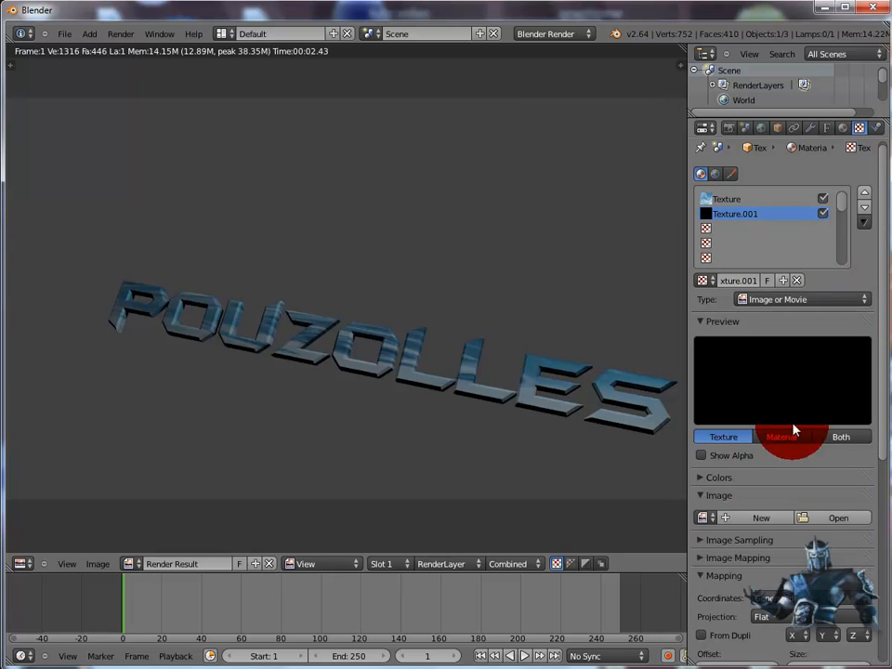
Step: Load the brown stone-wall "galerie-membre,roche,mur-pierres-modifie" image from D:\dossier graphisme\cinema 4D\texture C4D\pierres into the second texture, using thumbnails to choose it
click(836, 519)
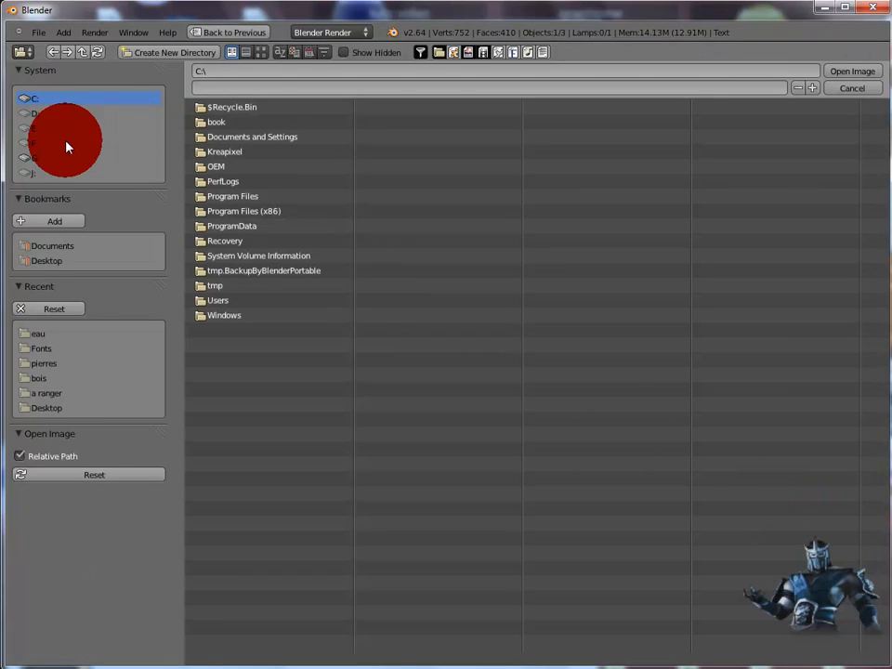
click(37, 114)
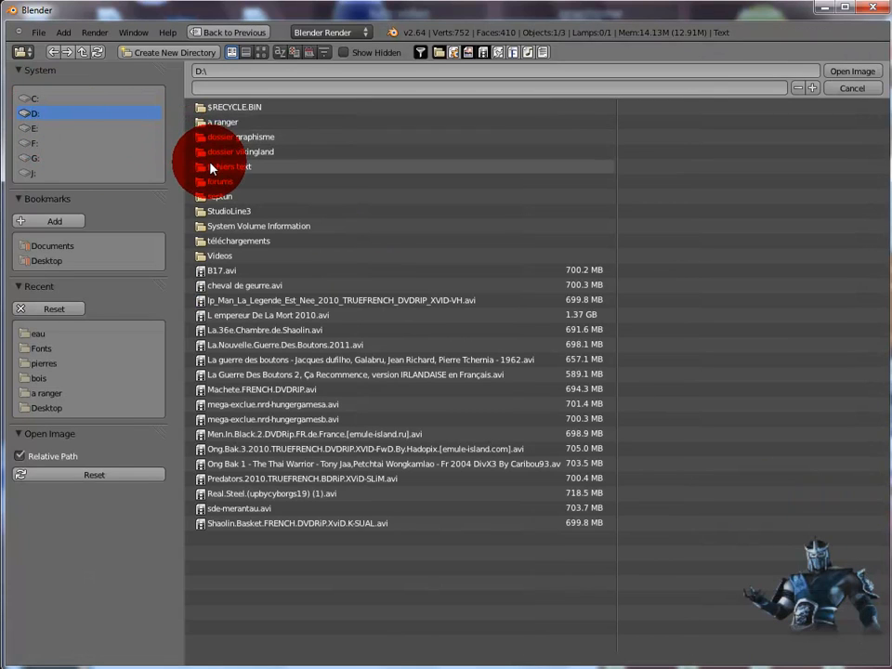
click(217, 138)
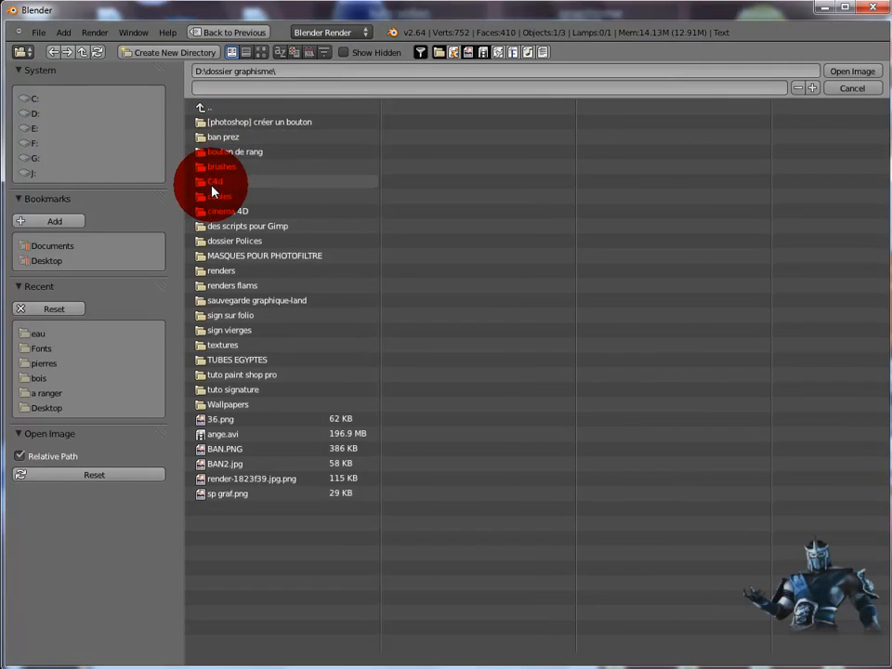
click(215, 212)
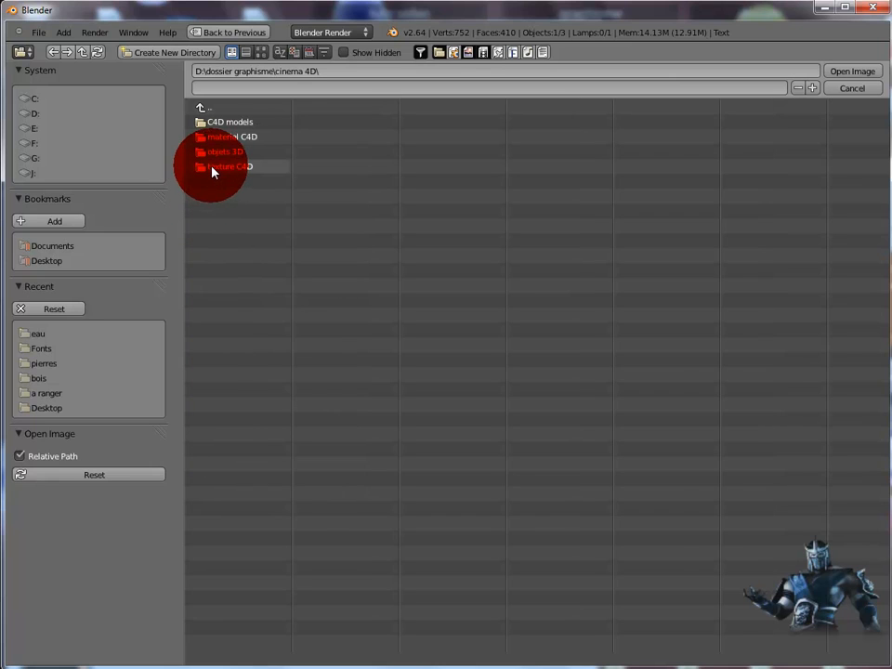
click(213, 168)
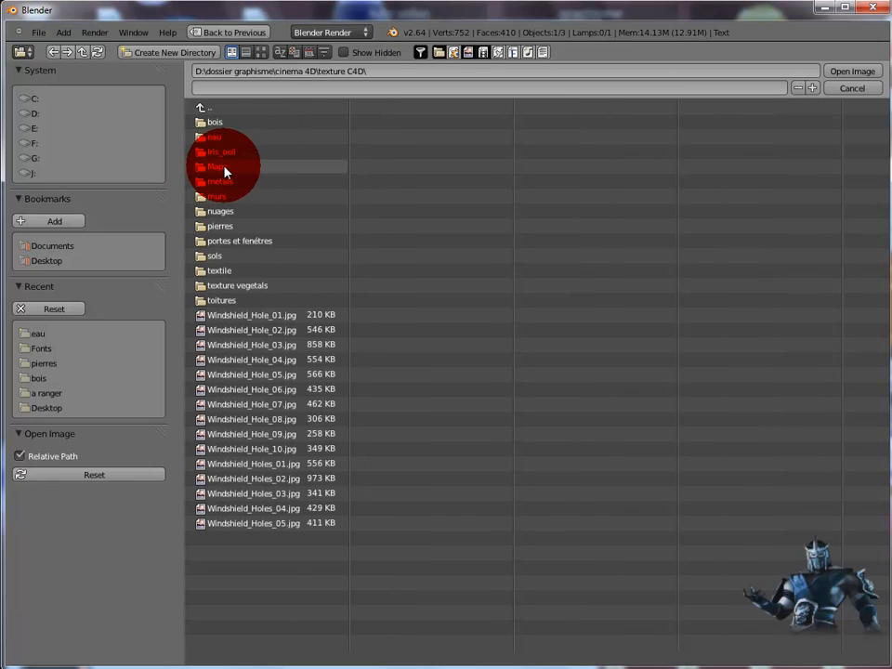
click(261, 53)
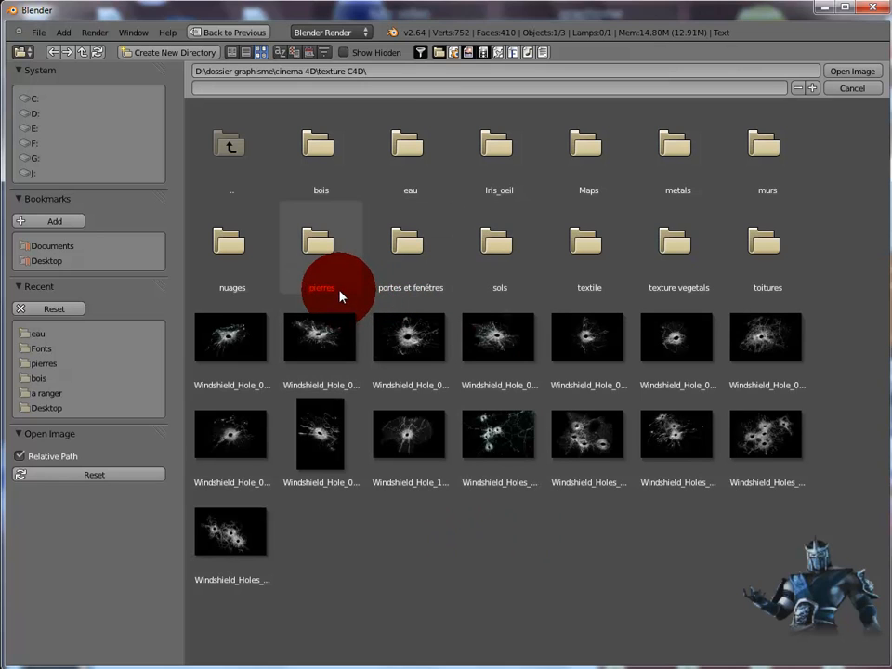
click(321, 239)
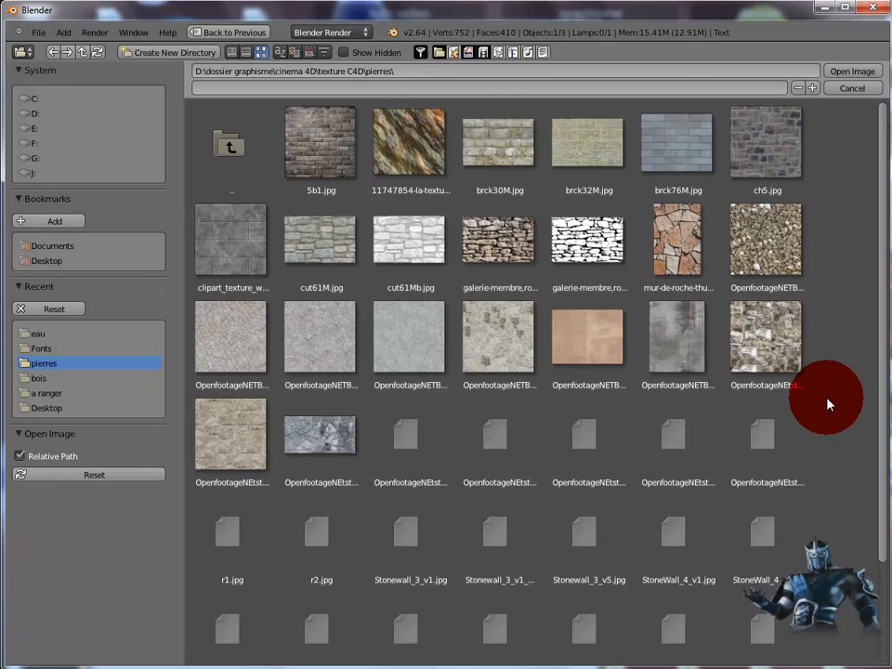
scroll(828, 403, down, 3)
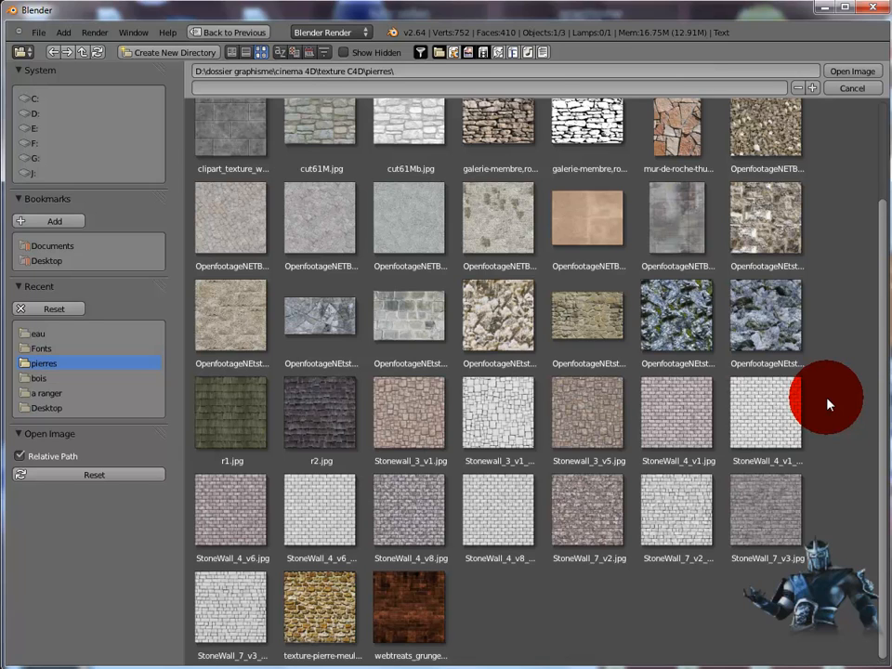
scroll(827, 403, up, 4)
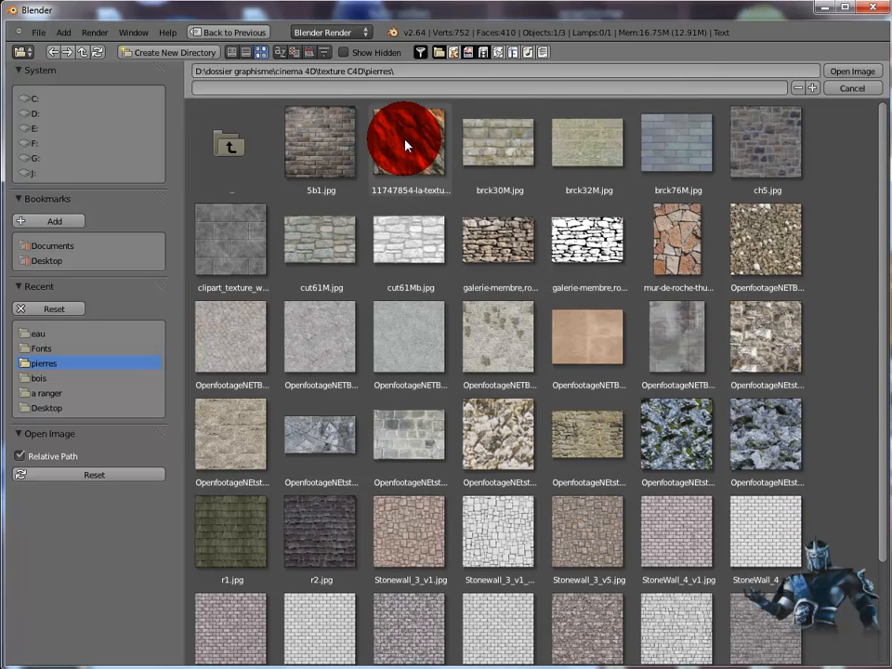
double_click(502, 239)
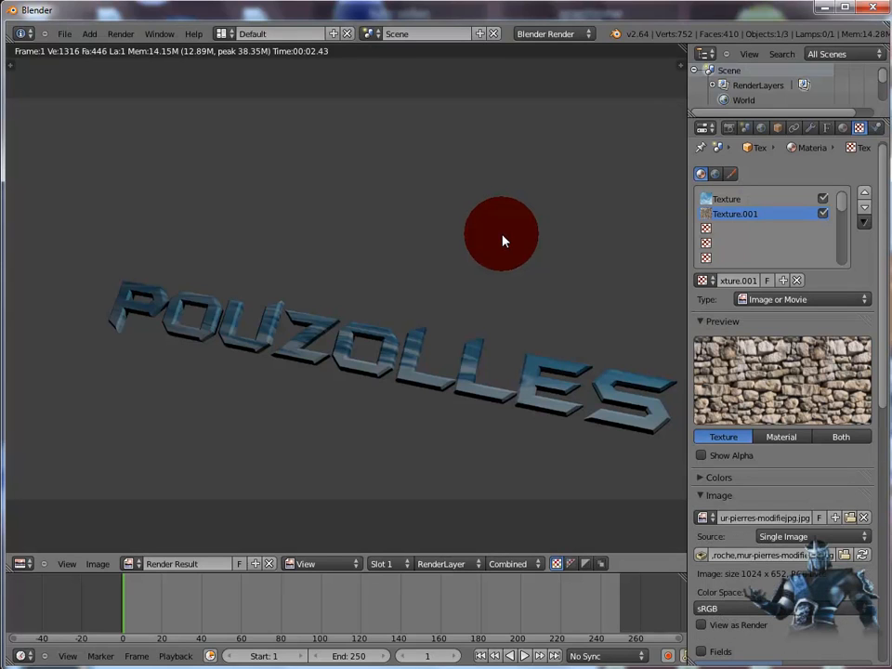
Step: Render a still image to check the stone texture on the text, show the render settings, and return to the 3D view
key(F12)
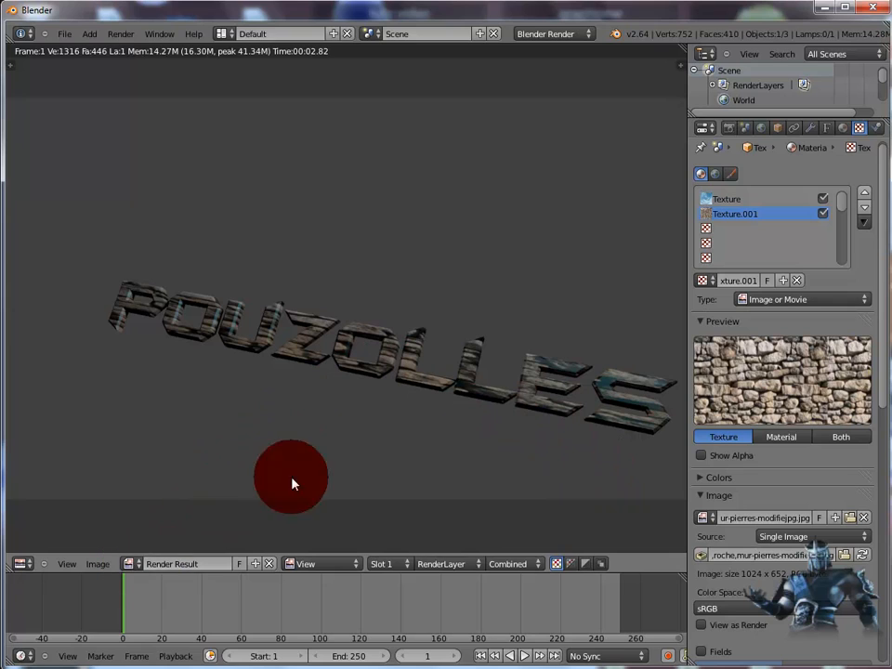
click(725, 131)
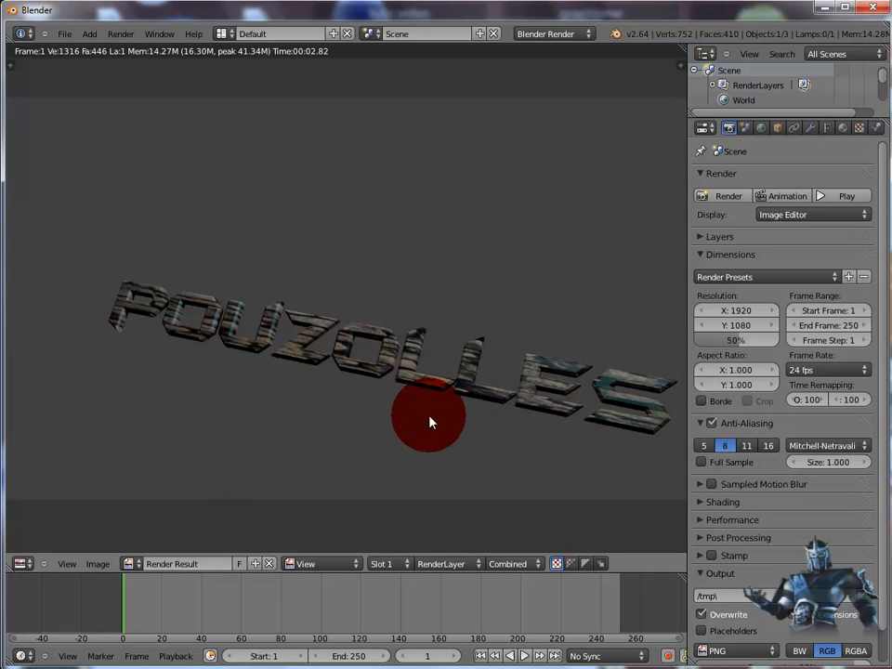
middle_drag(429, 423, 371, 416)
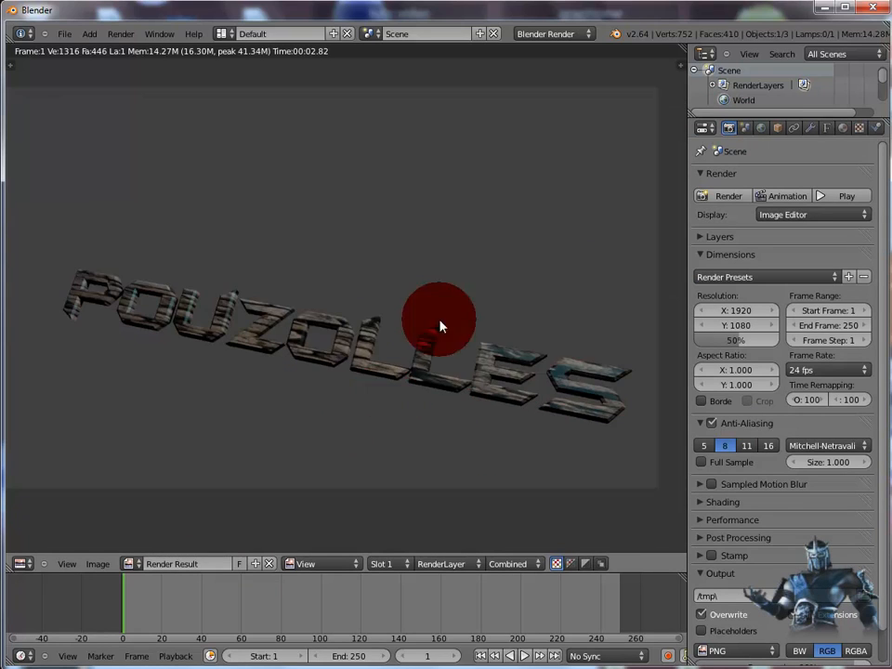
key(Escape)
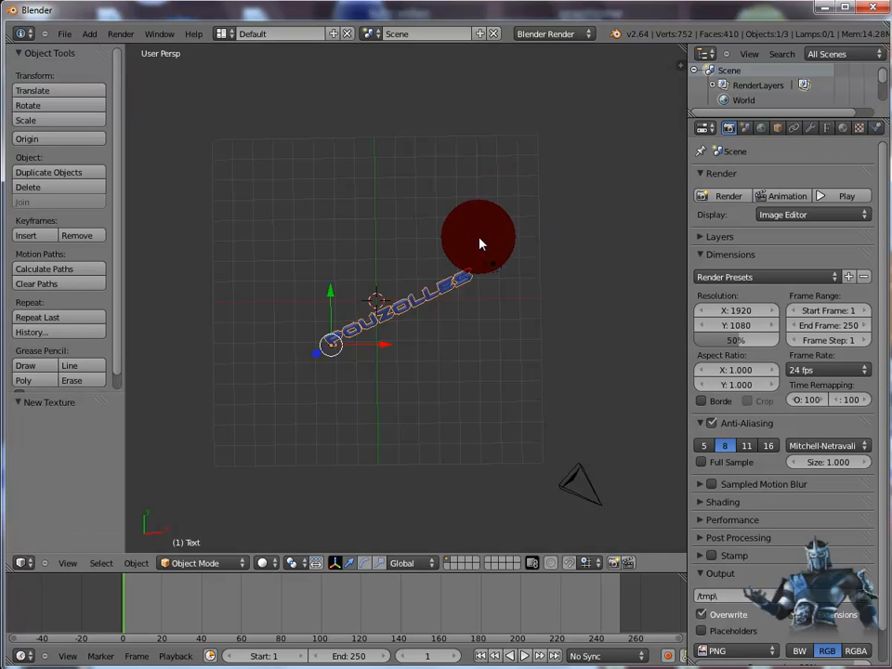
Step: Switch the text object to Edit Mode and place the 3D cursor on the letter Z
scroll(480, 244, up, 8)
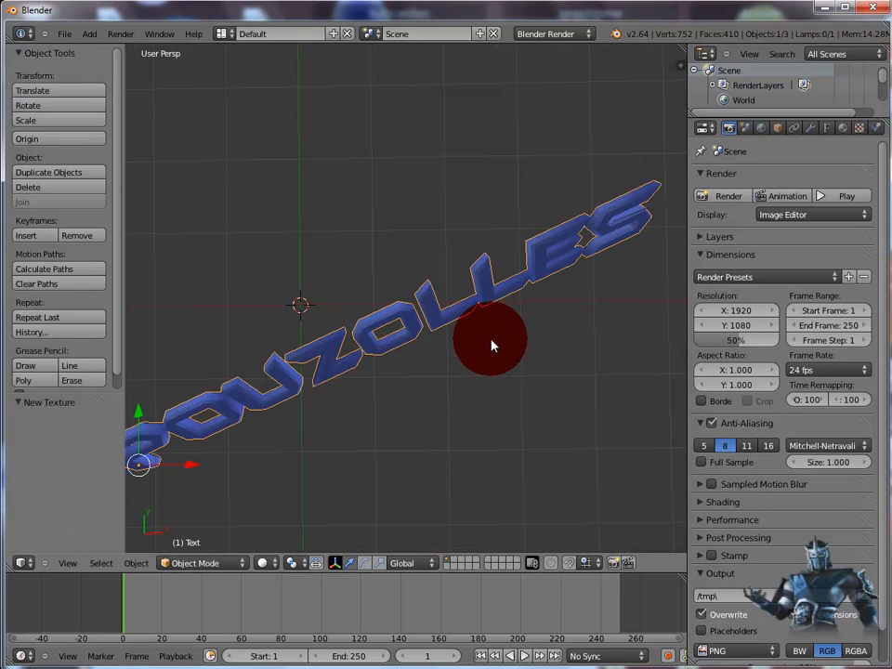
scroll(505, 363, down, 1)
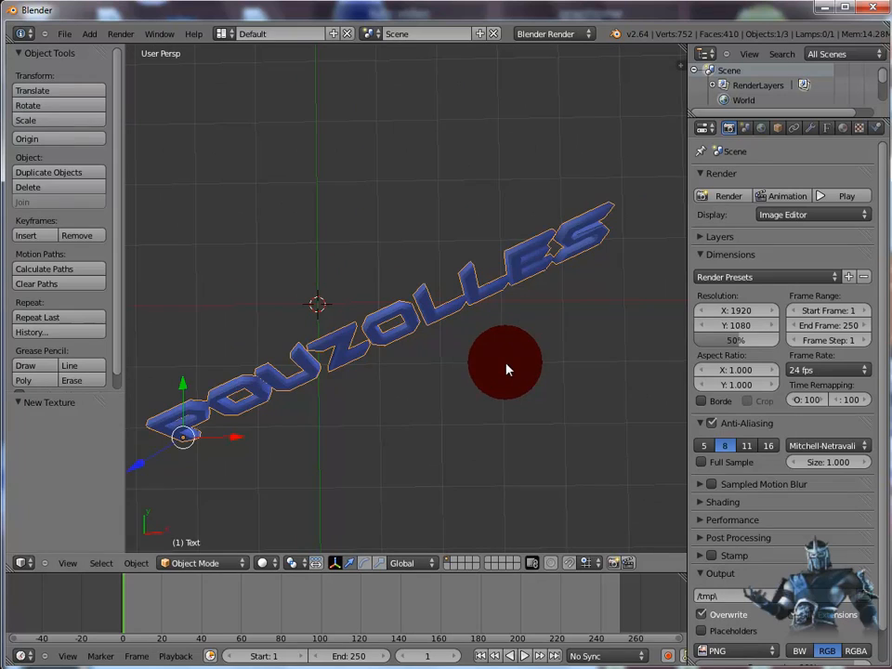
middle_drag(506, 370, 495, 286)
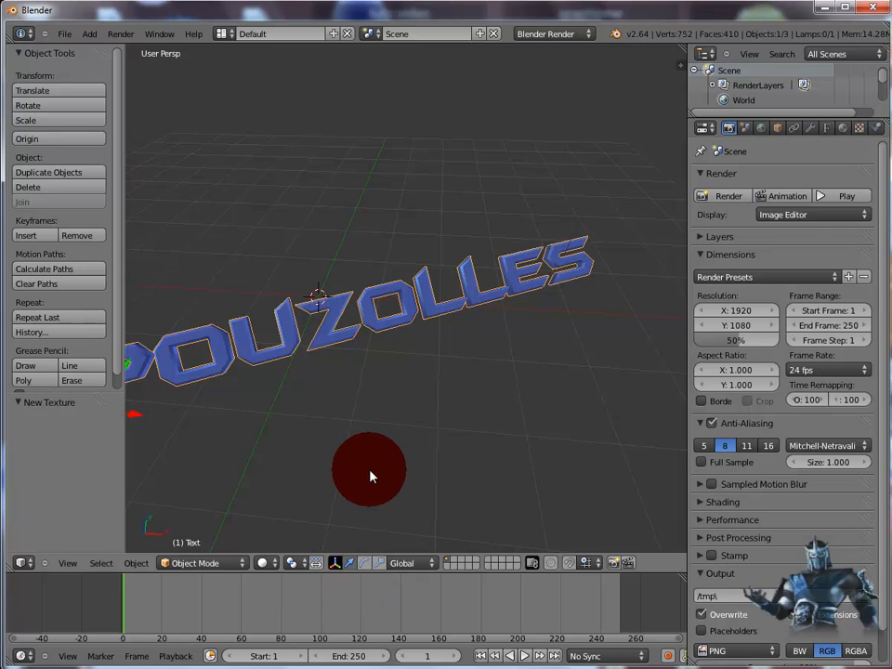
middle_drag(372, 471, 448, 452)
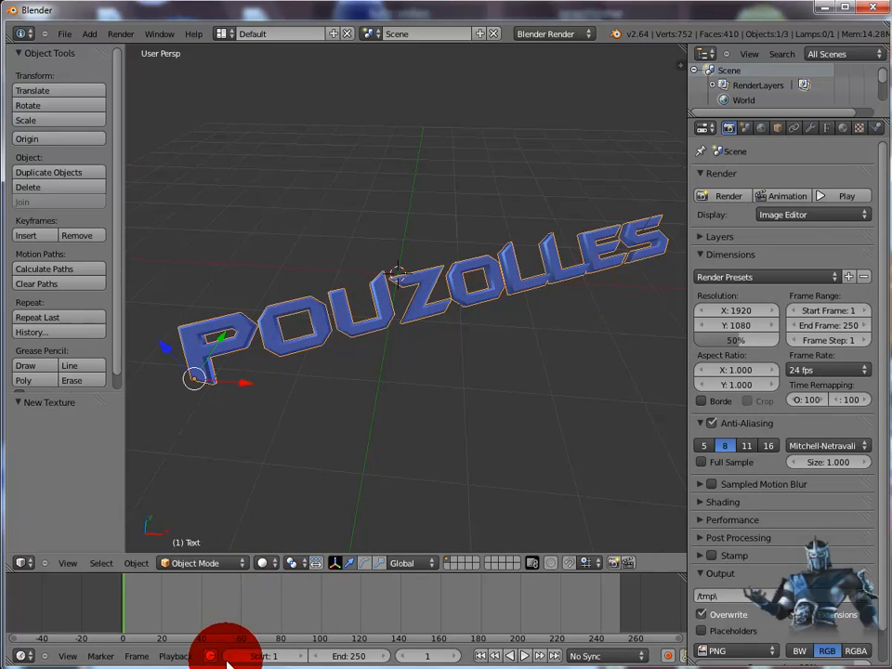
click(240, 566)
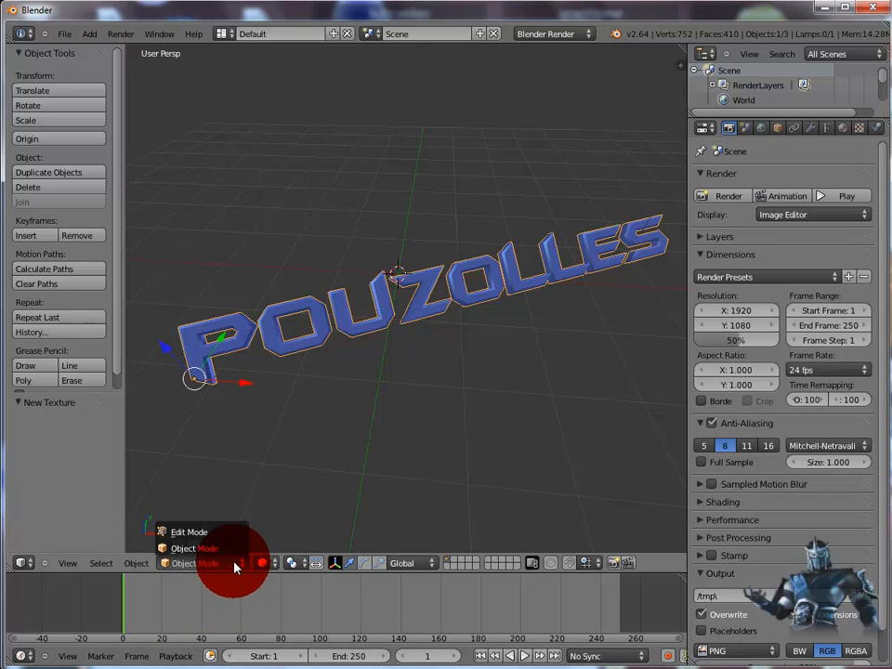
click(210, 534)
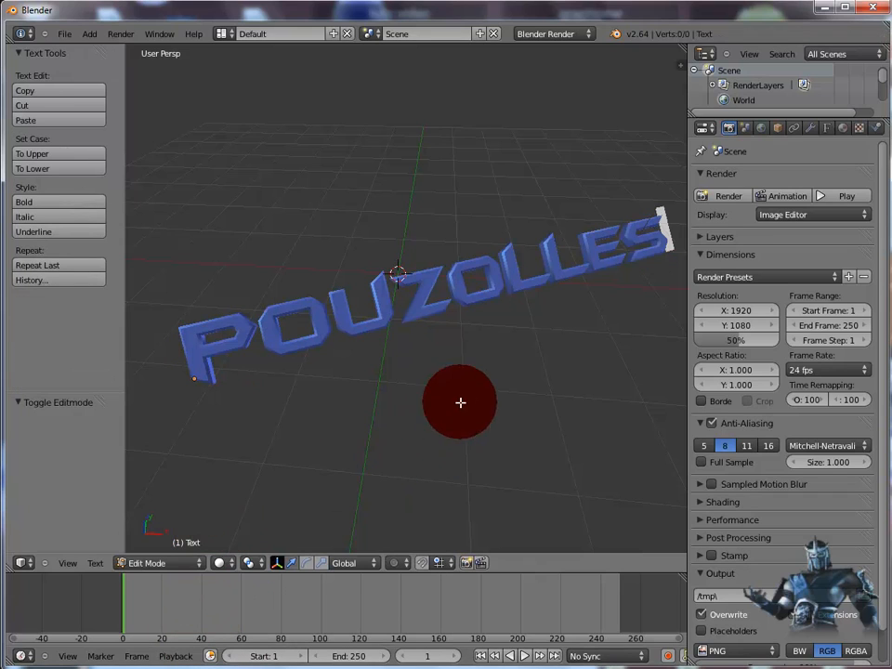
click(415, 312)
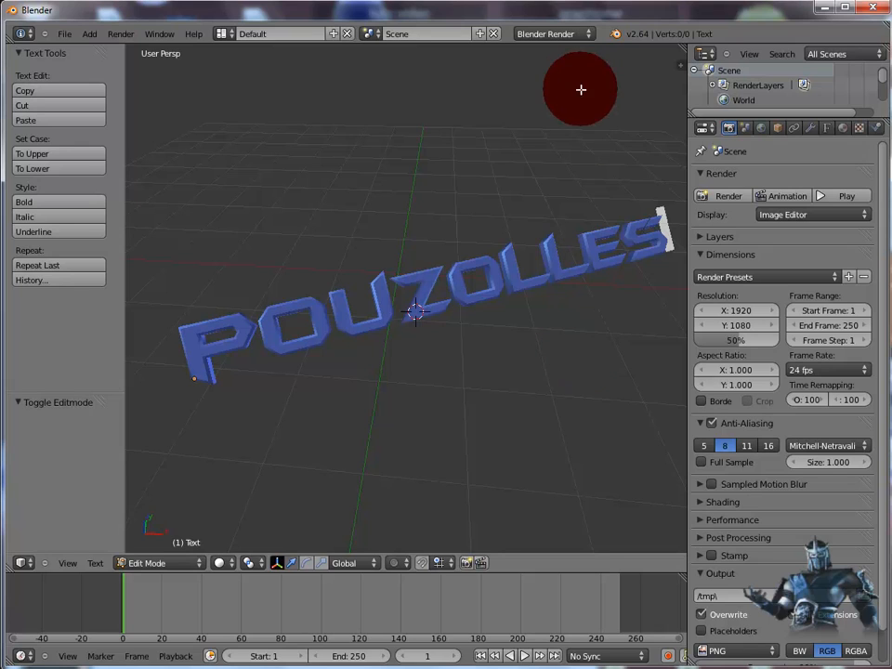
Step: Render another still image and review the text's shape, geometry, font and paragraph settings
key(F12)
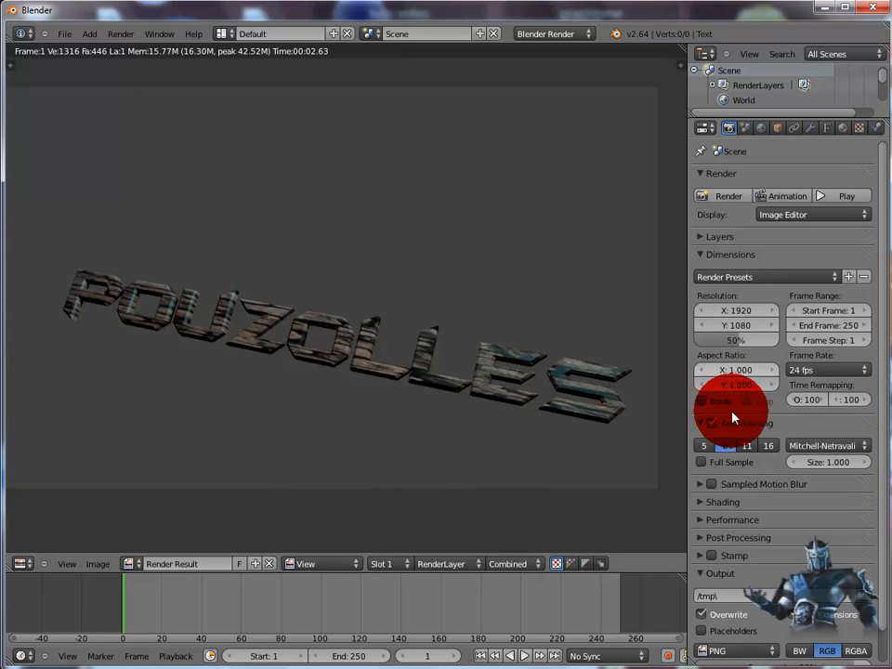
click(826, 130)
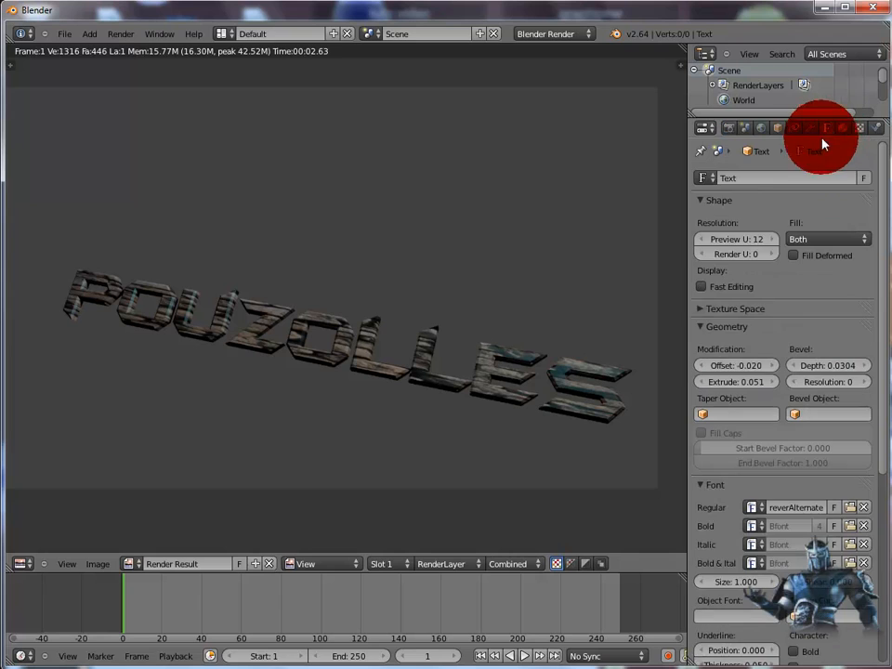
scroll(803, 480, down, 8)
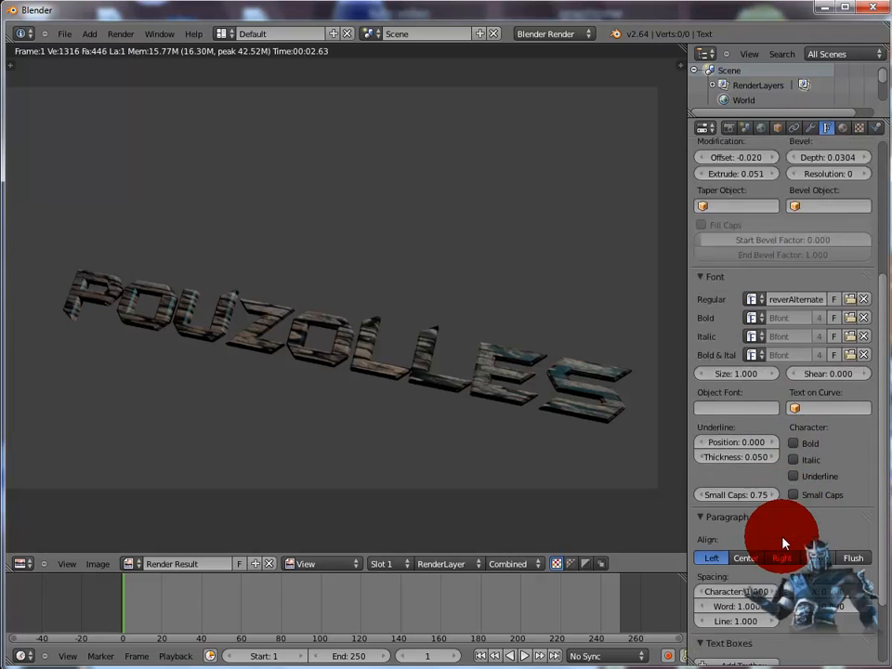
scroll(765, 561, down, 1)
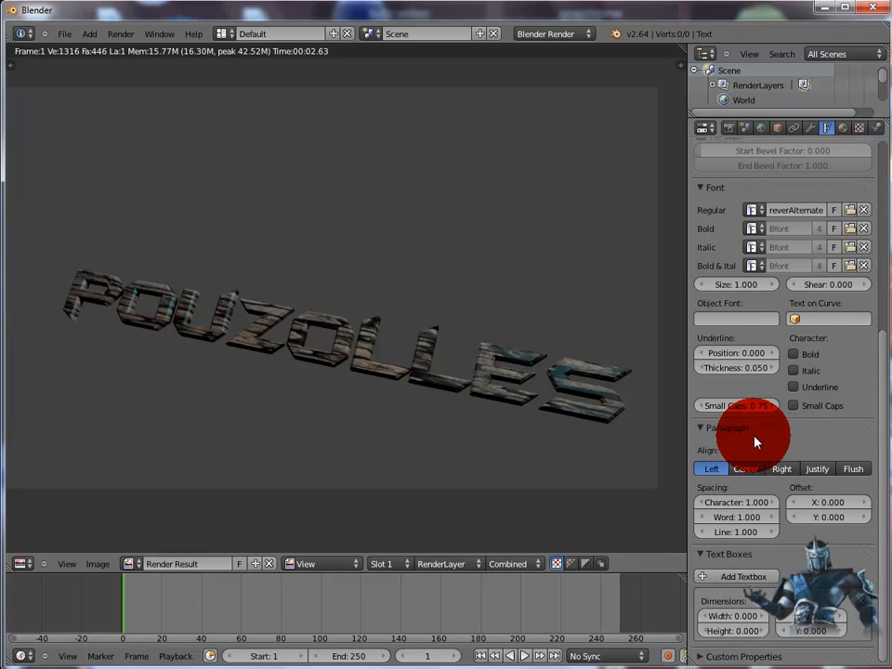
scroll(751, 367, up, 8)
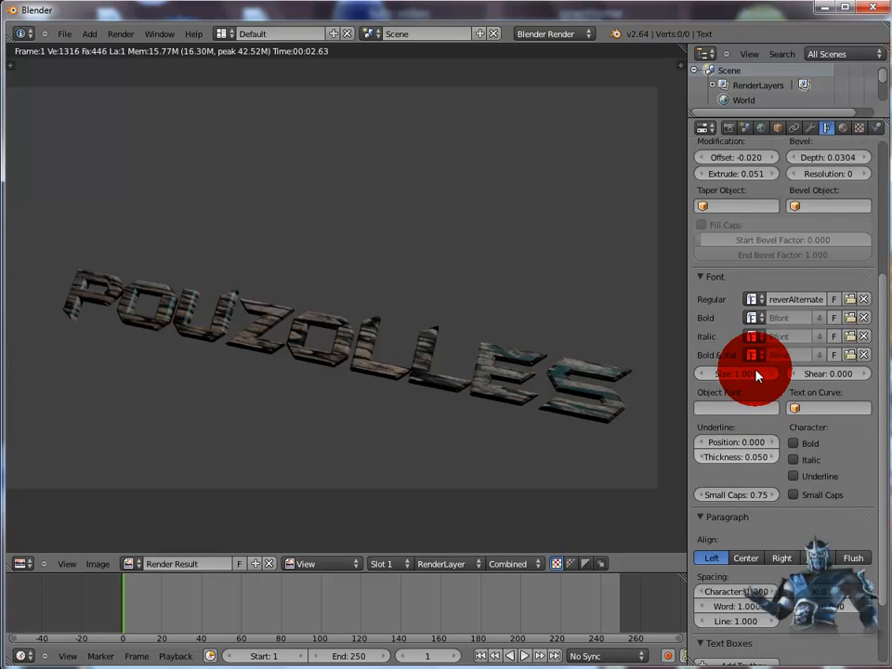
scroll(750, 369, up, 2)
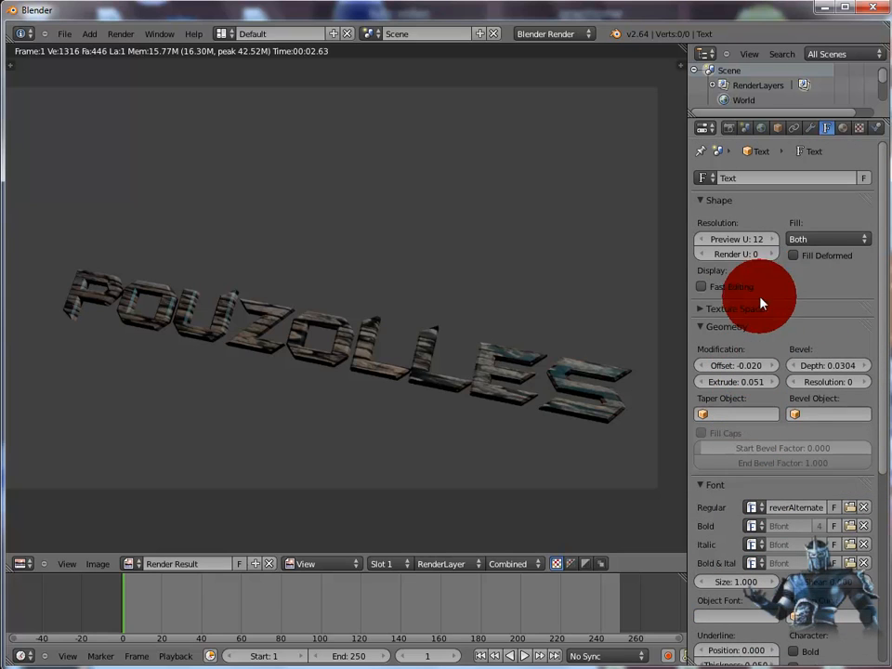